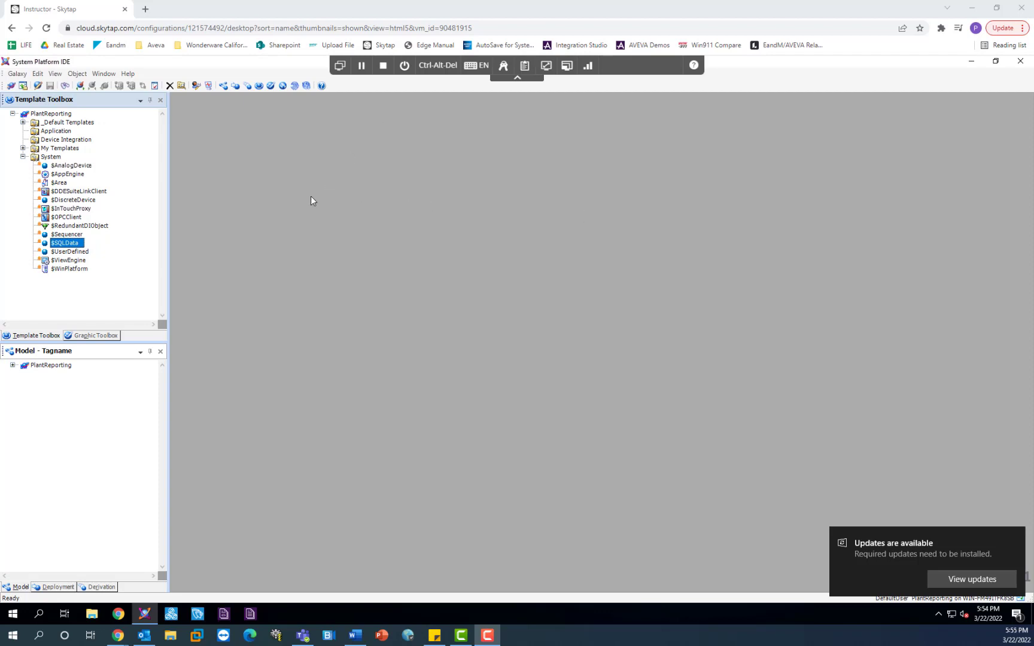
Step: Start an object import and browse to C:\Program Files (x86)\AVEVA\AVEVA Edge 2020\Redist\ITMEObject
click(67, 174)
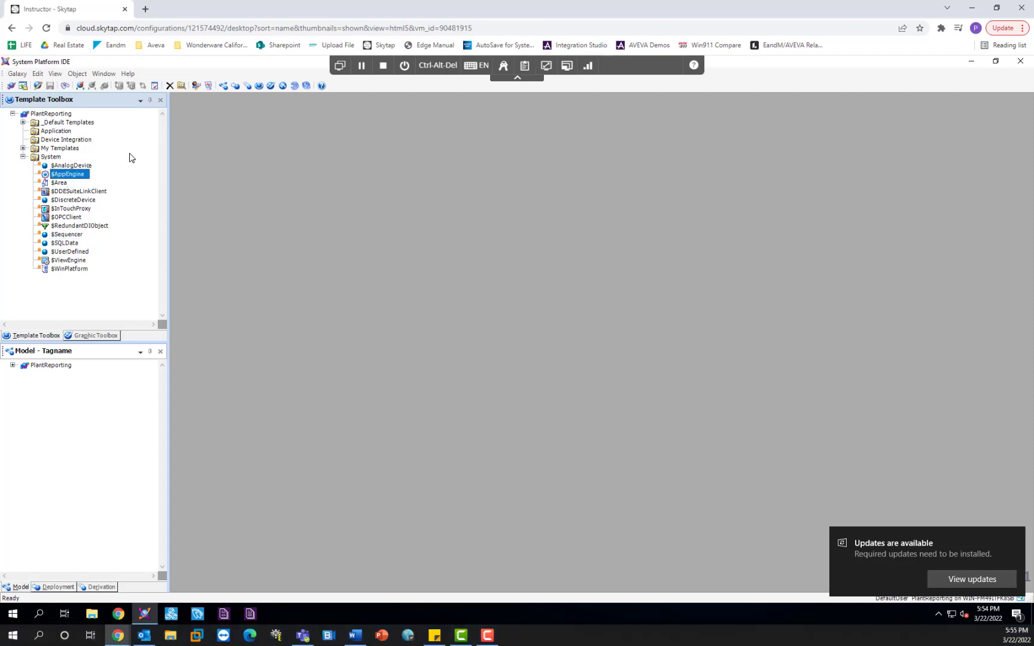
click(52, 158)
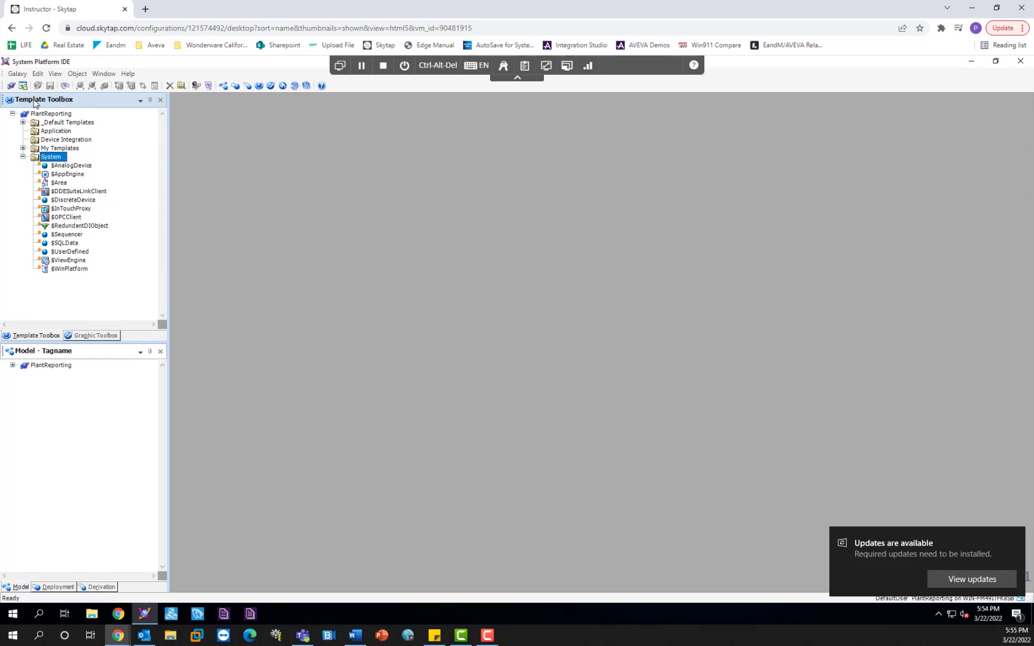
click(20, 76)
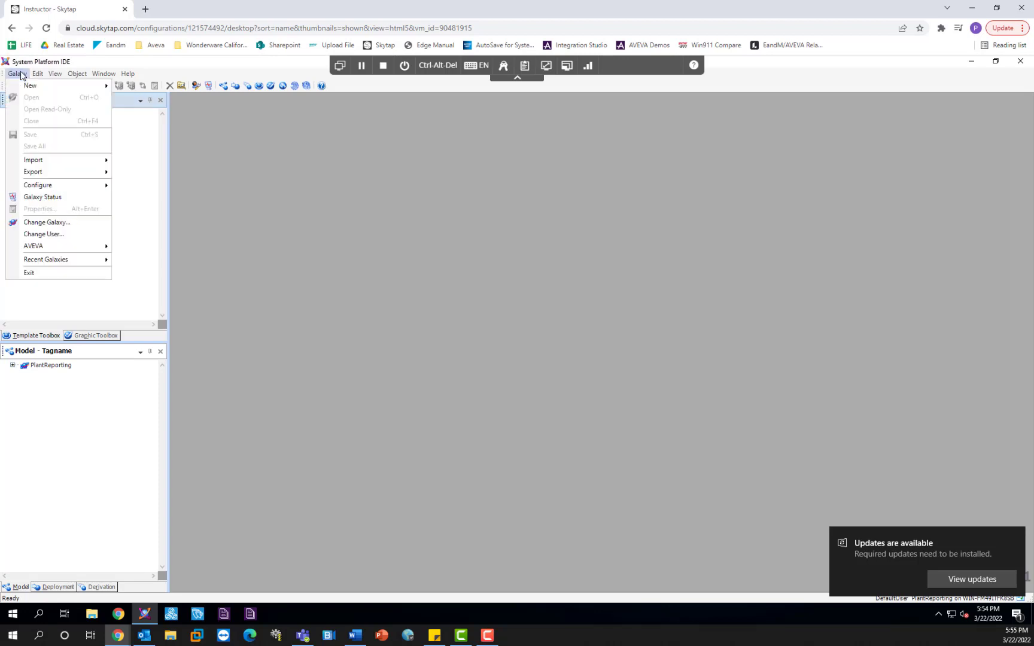
mouse_move(60, 162)
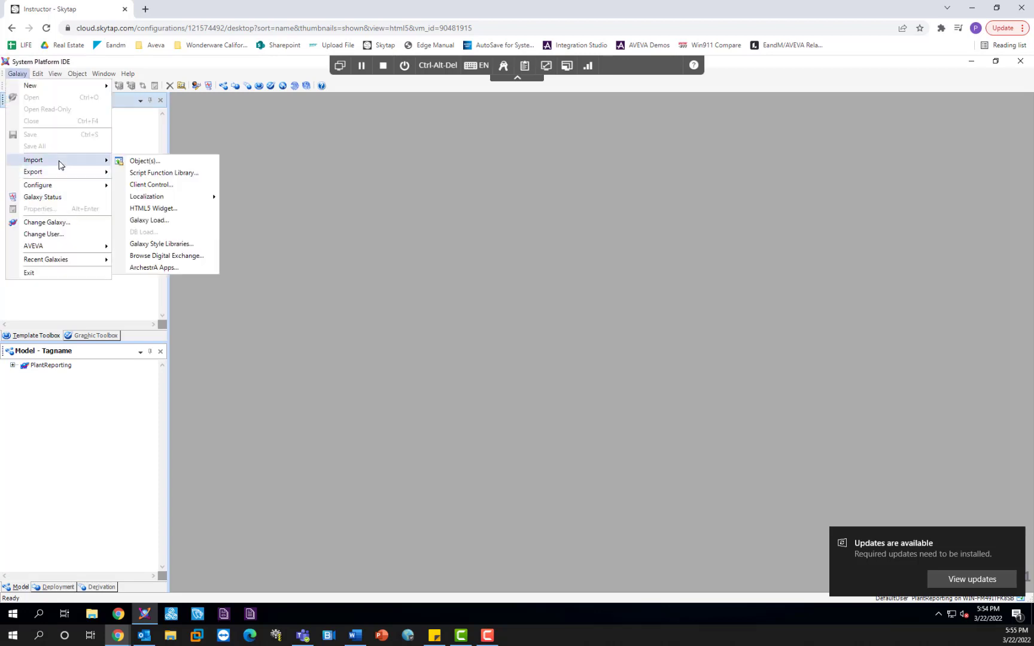
click(145, 161)
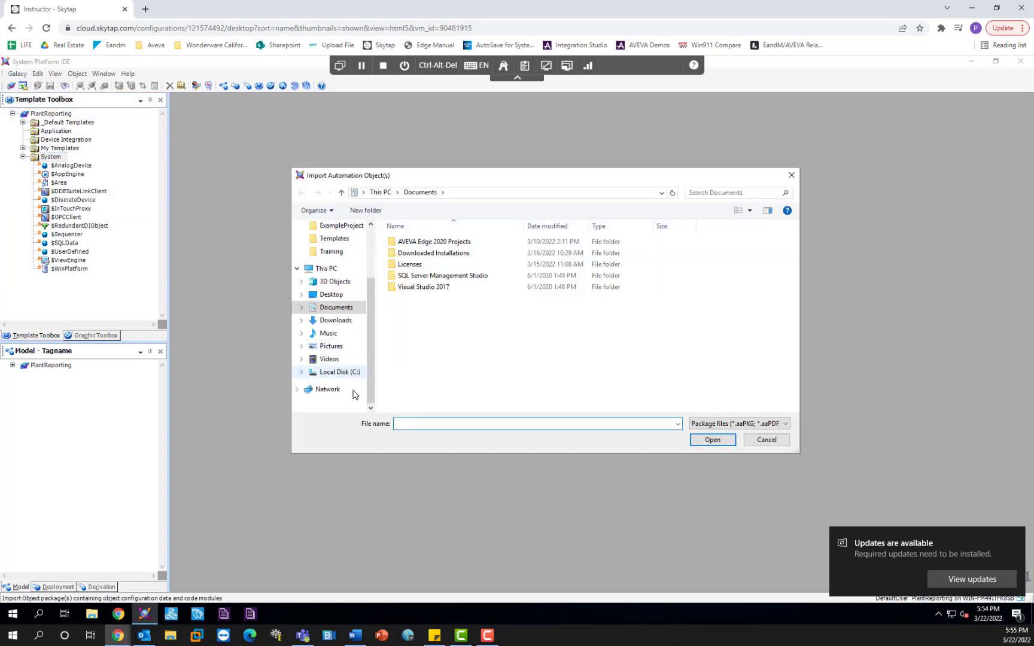
click(350, 377)
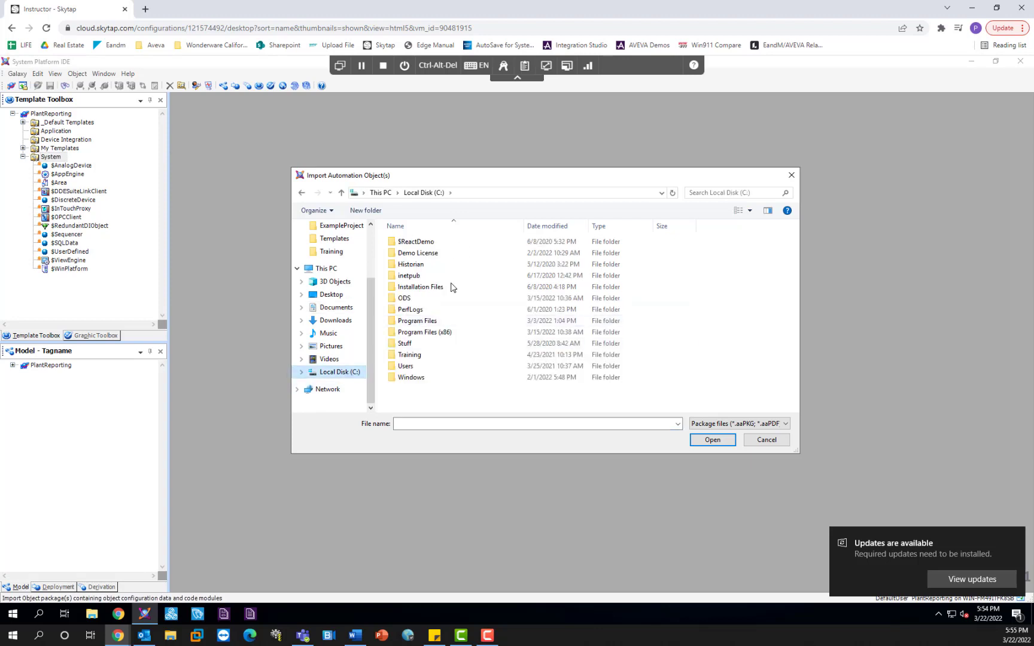
double_click(438, 335)
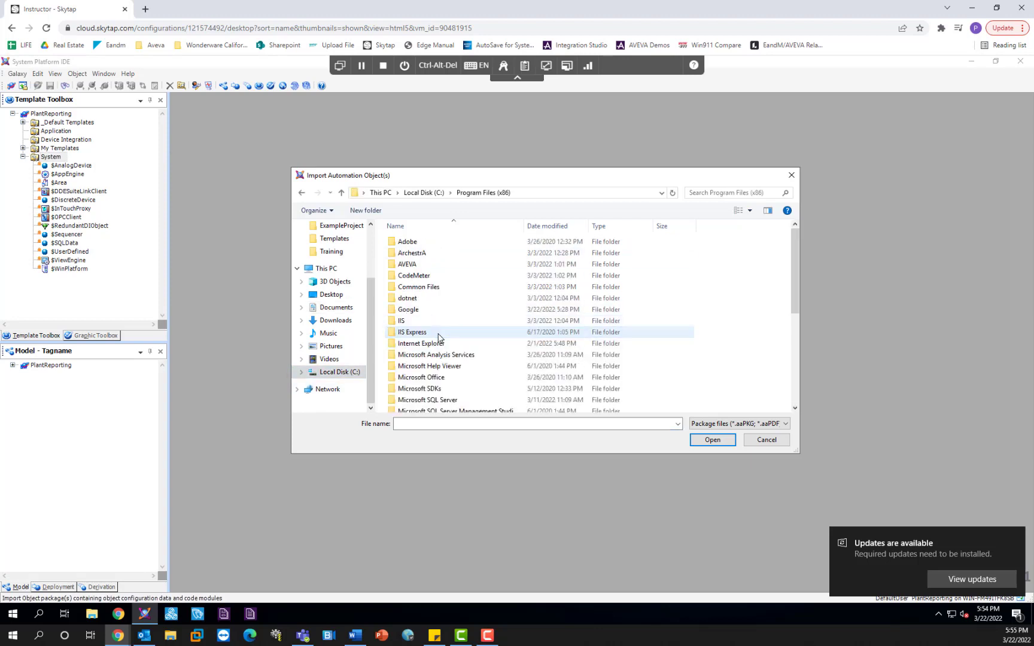
double_click(434, 267)
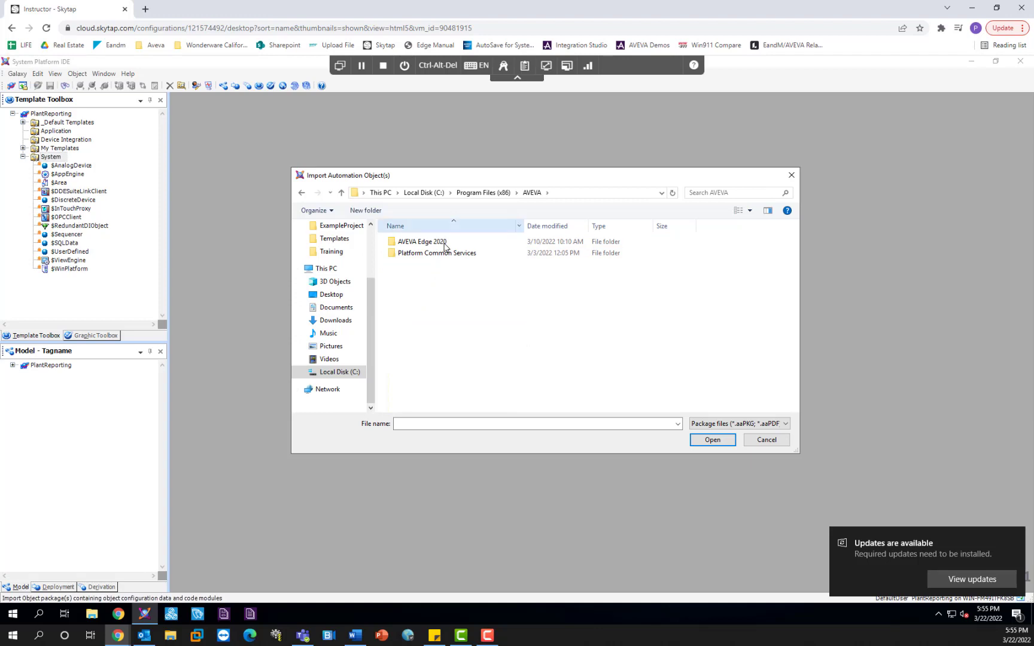
click(443, 242)
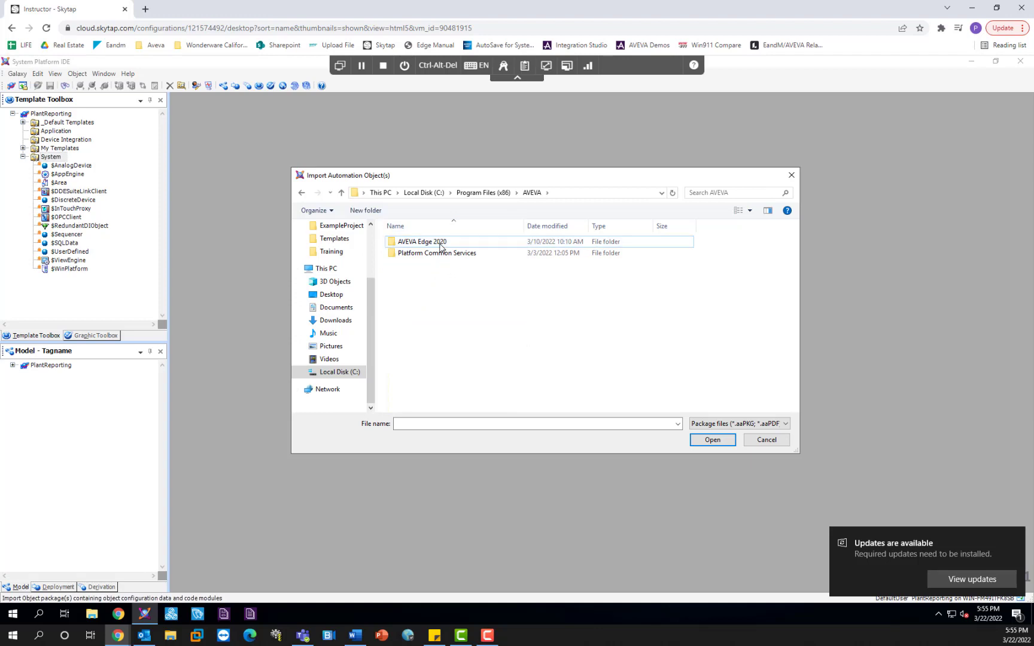
double_click(440, 242)
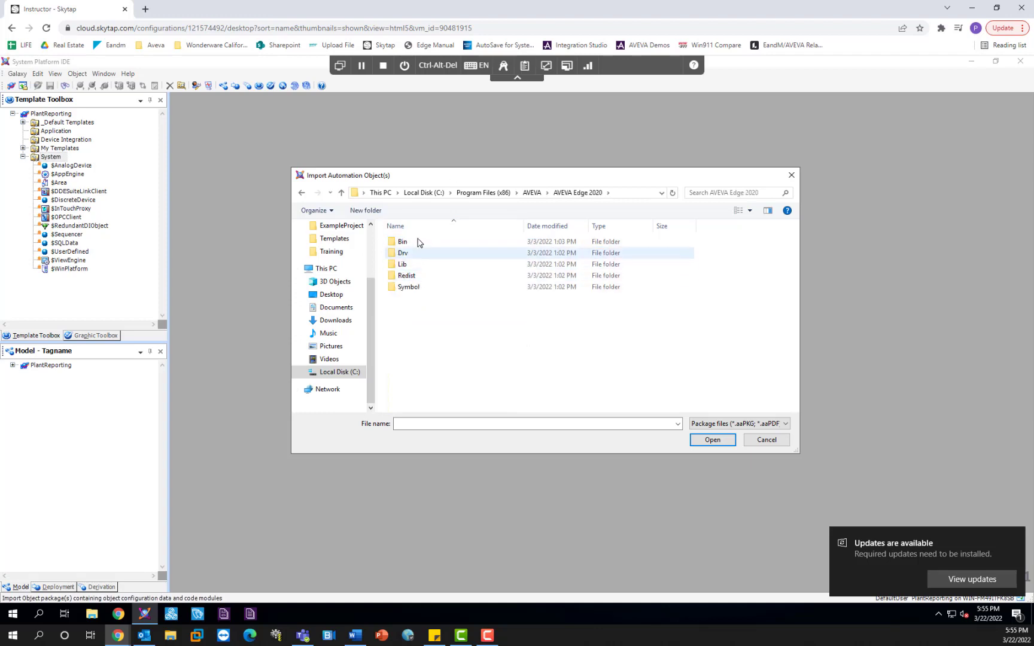
double_click(416, 275)
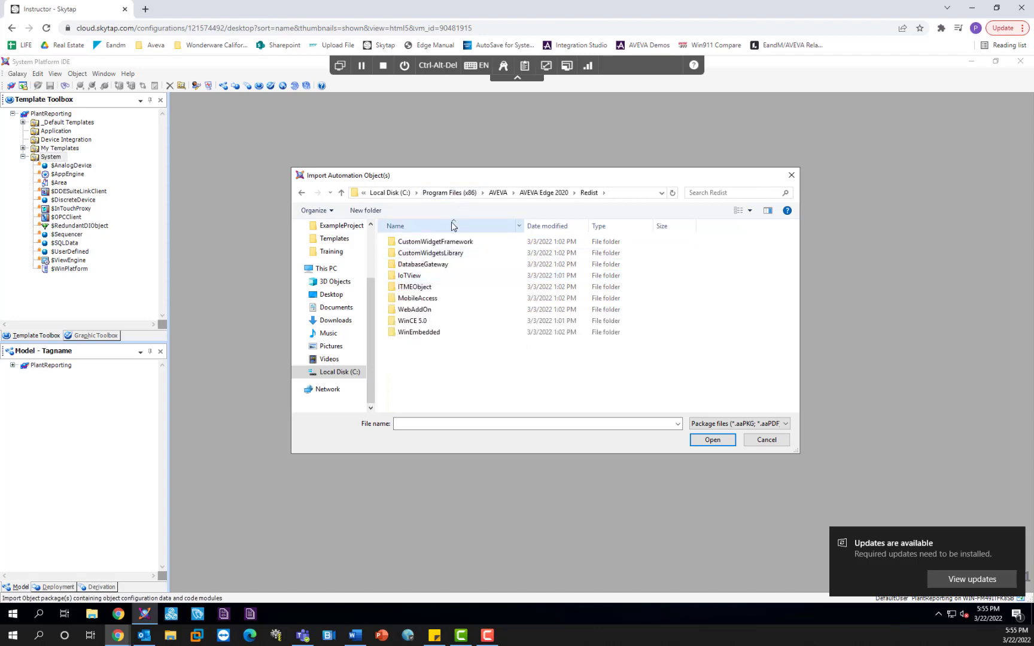
double_click(422, 287)
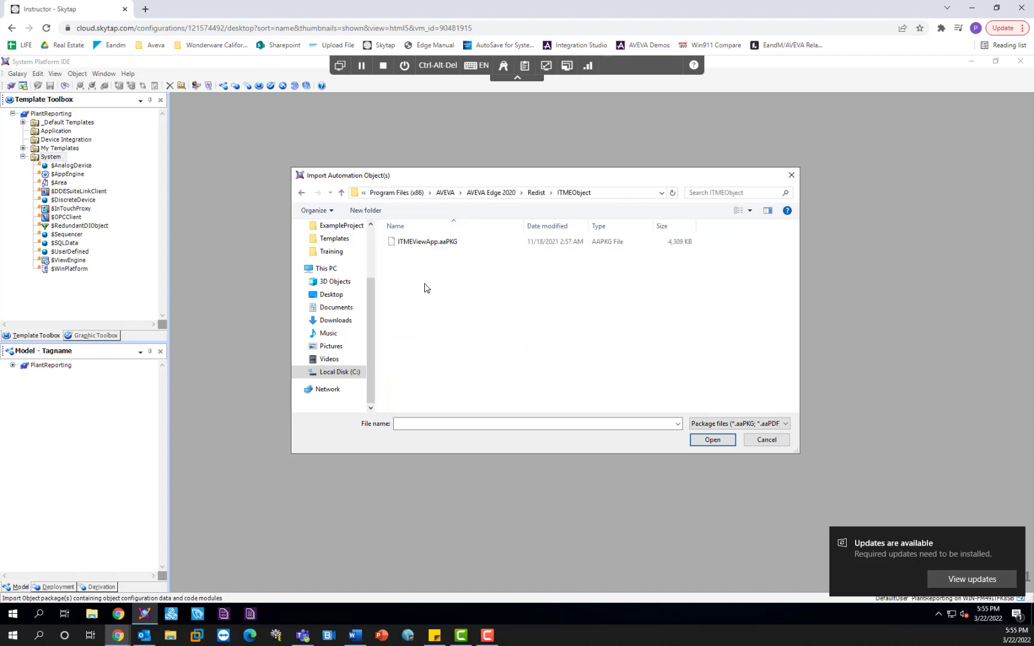
Step: Import the ITMEViewApp.aaPKG package into the galaxy with the default import preferences
click(443, 244)
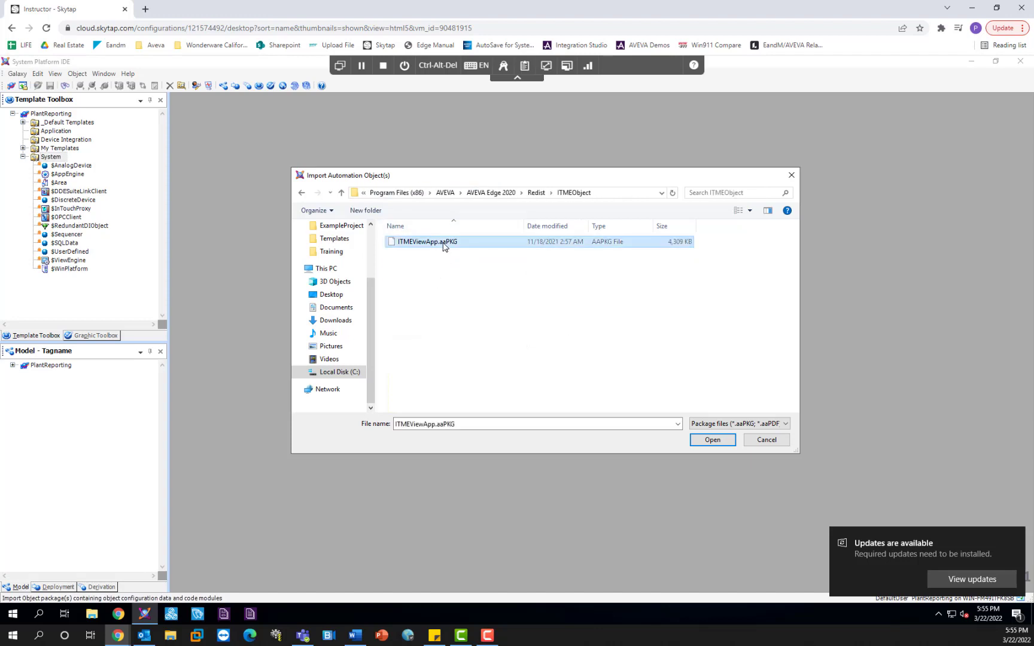
click(716, 444)
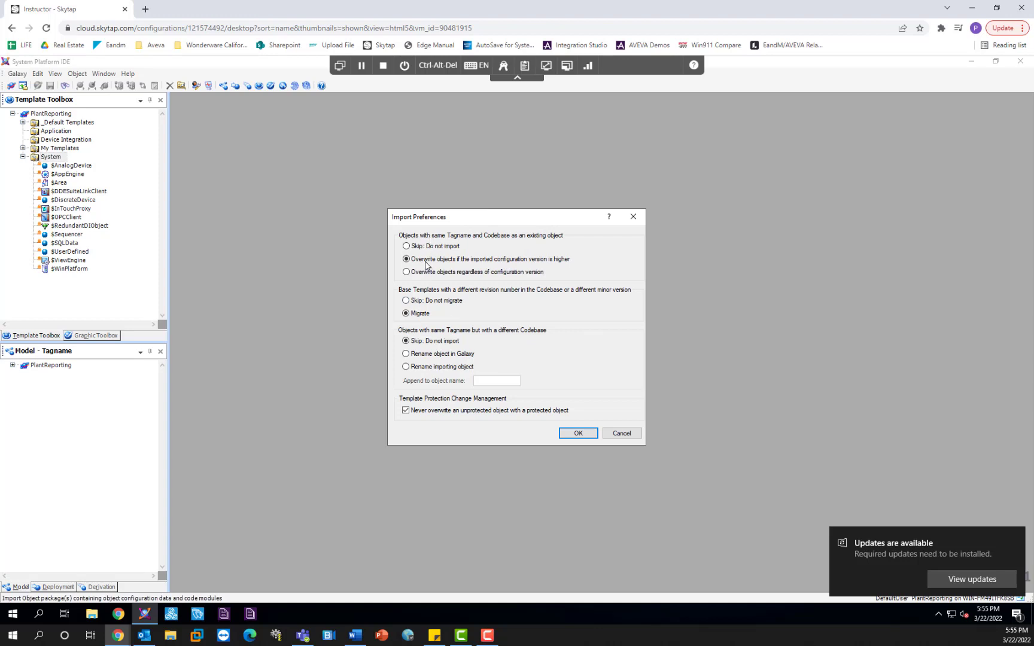
click(578, 433)
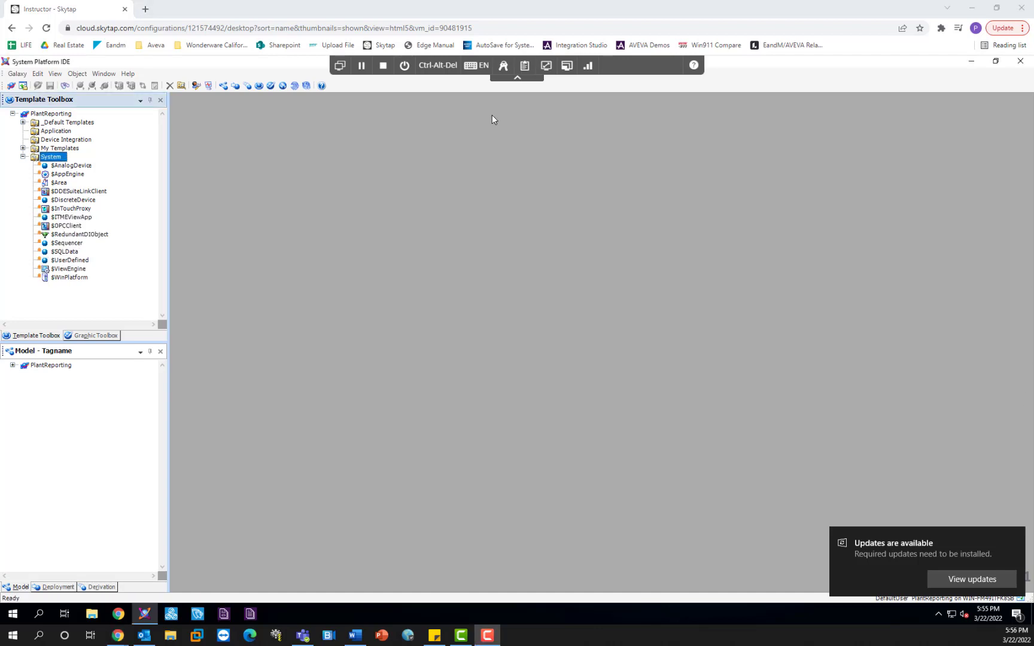
Step: Create a derived template from $ITMEViewApp in the System toolset, keeping its default name
click(89, 218)
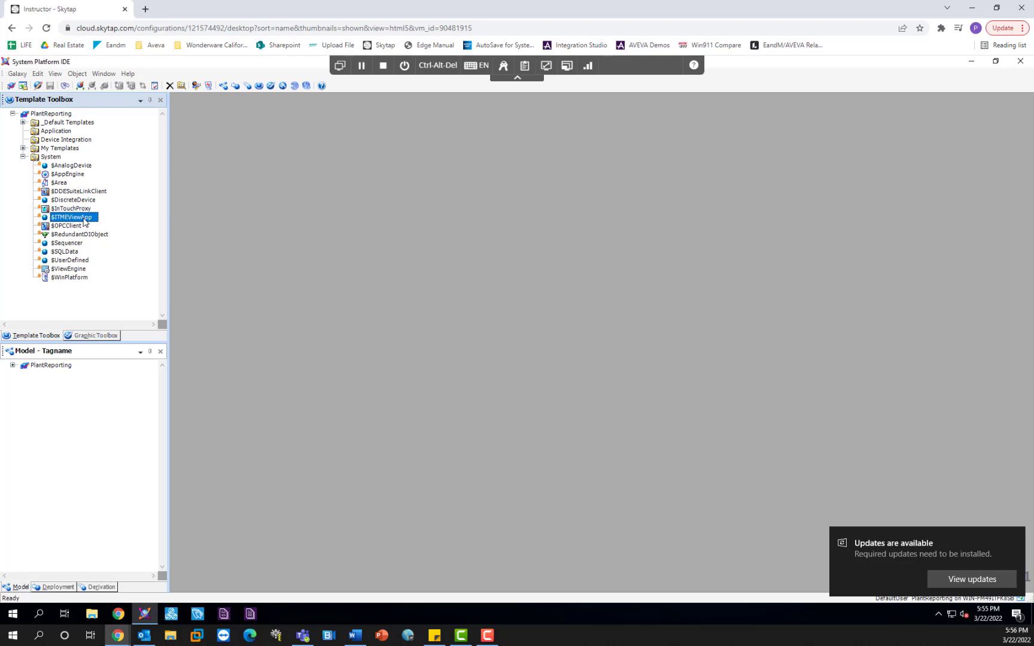
right_click(85, 222)
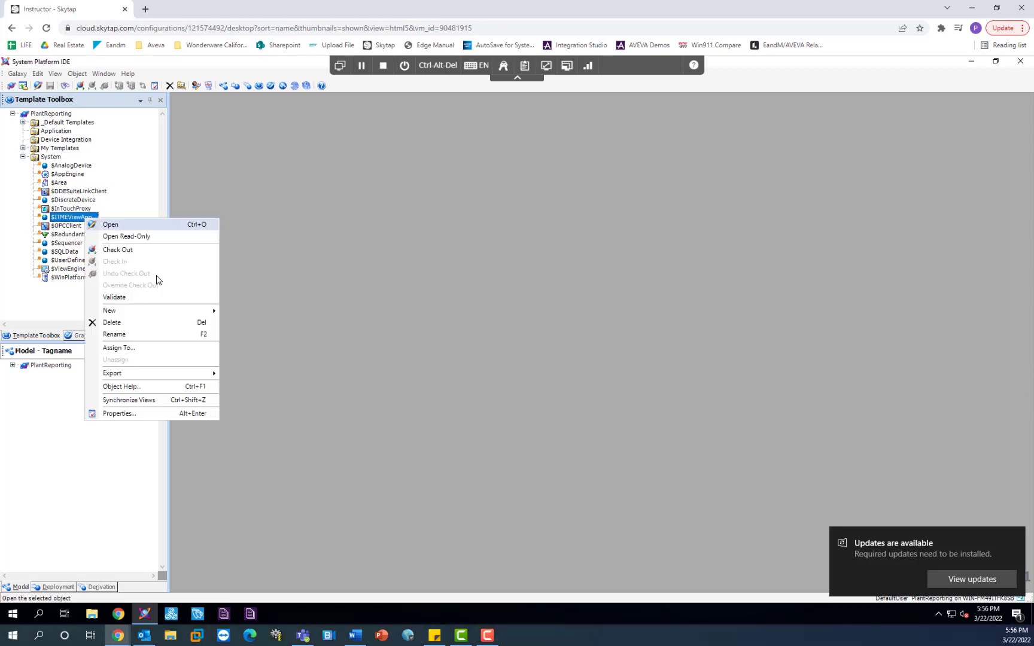
mouse_move(176, 316)
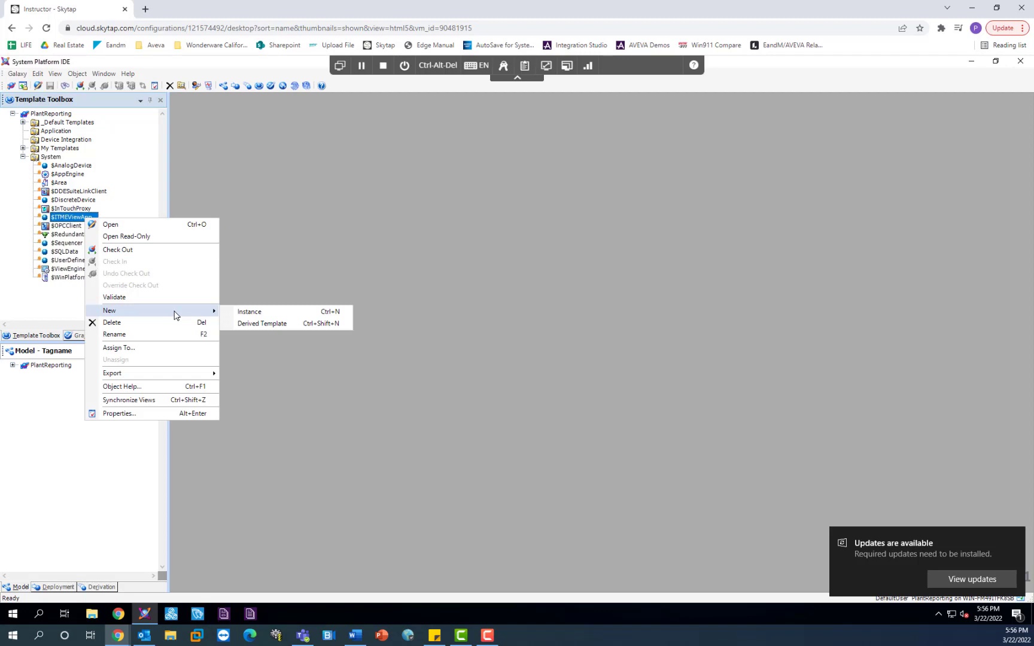
click(283, 324)
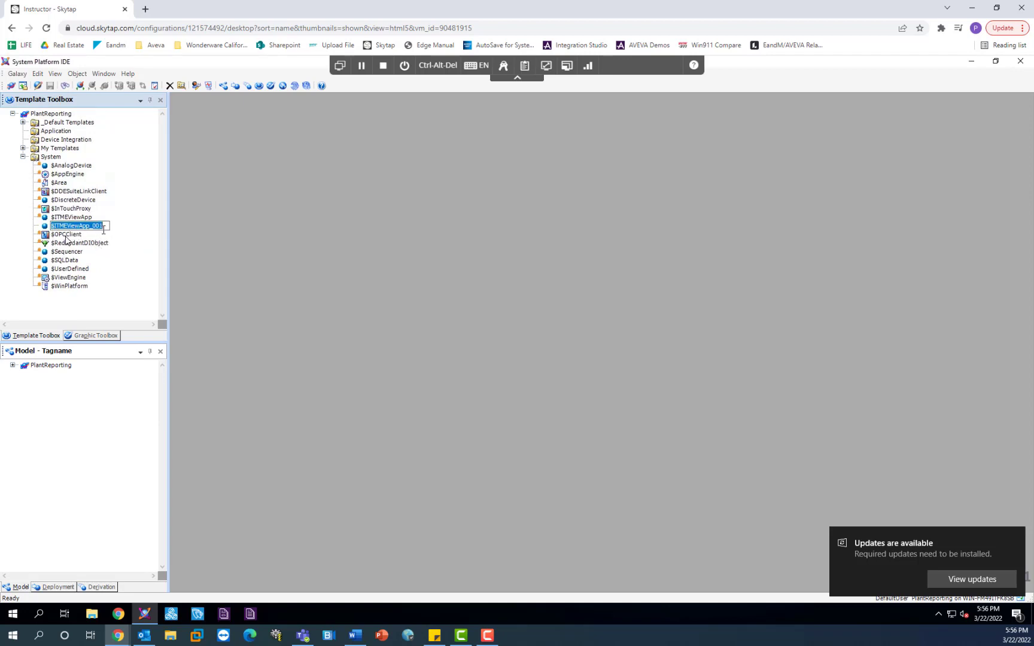
key(Return)
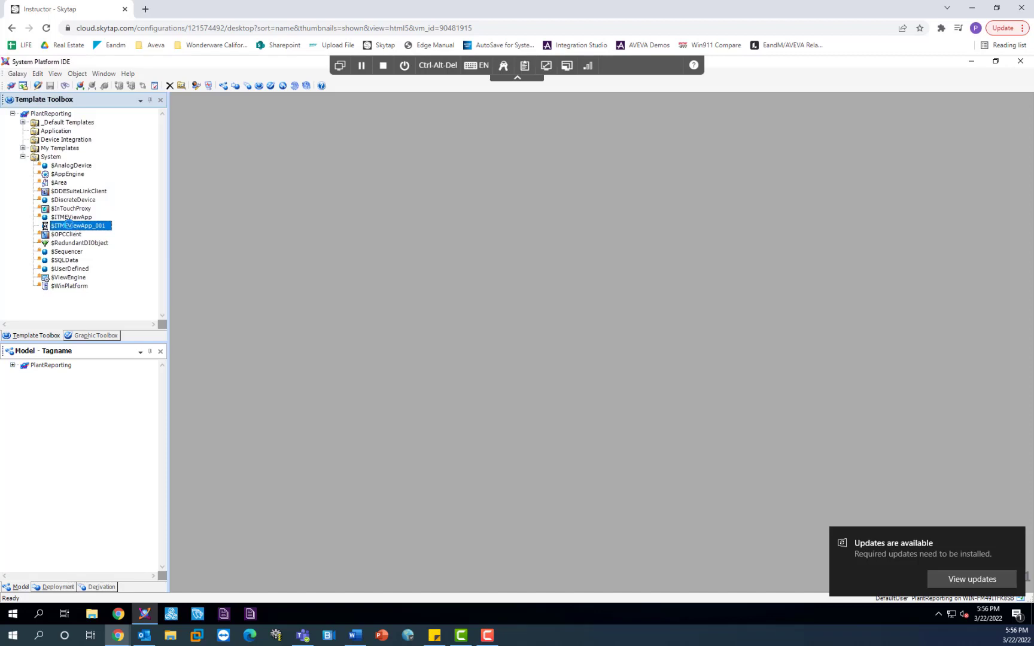
Step: Open the derived ITMEViewApp template for editing and check the options for adding an ITME project without creating one
double_click(67, 225)
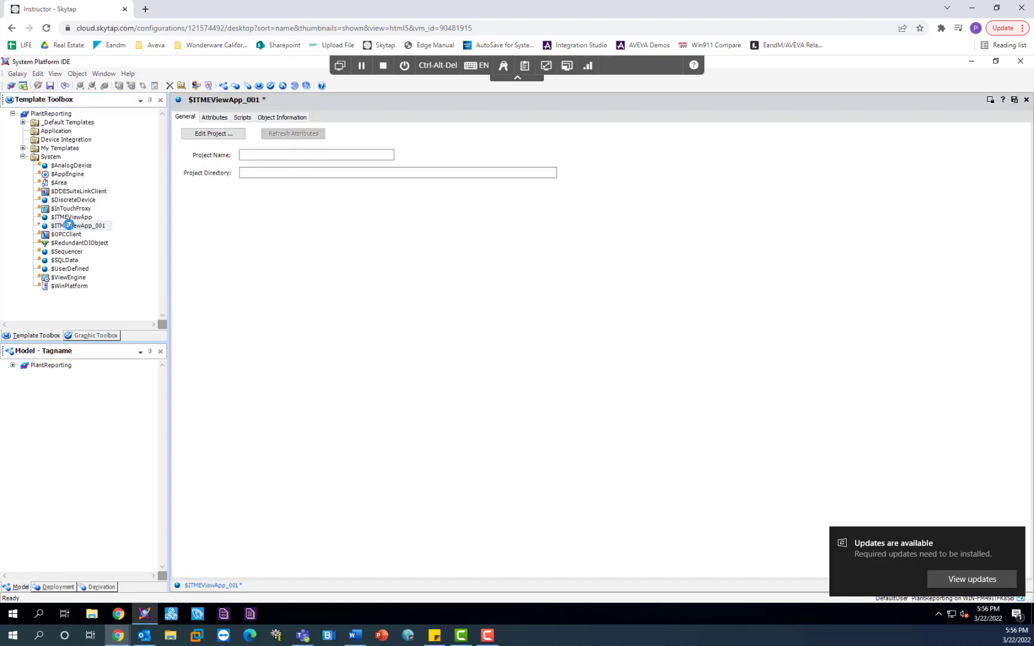
click(234, 135)
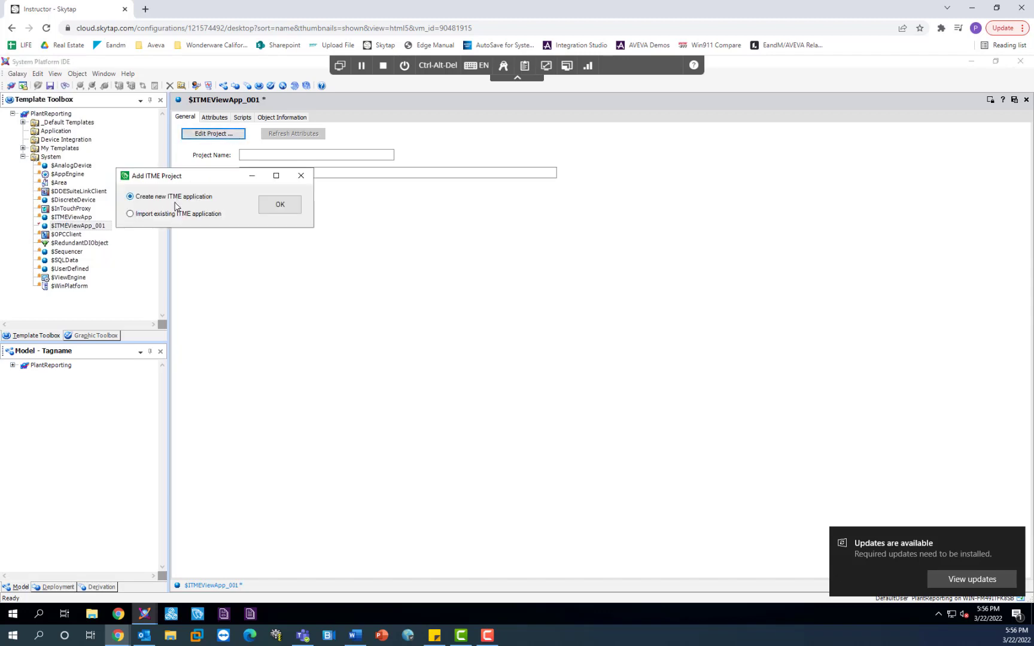
click(302, 176)
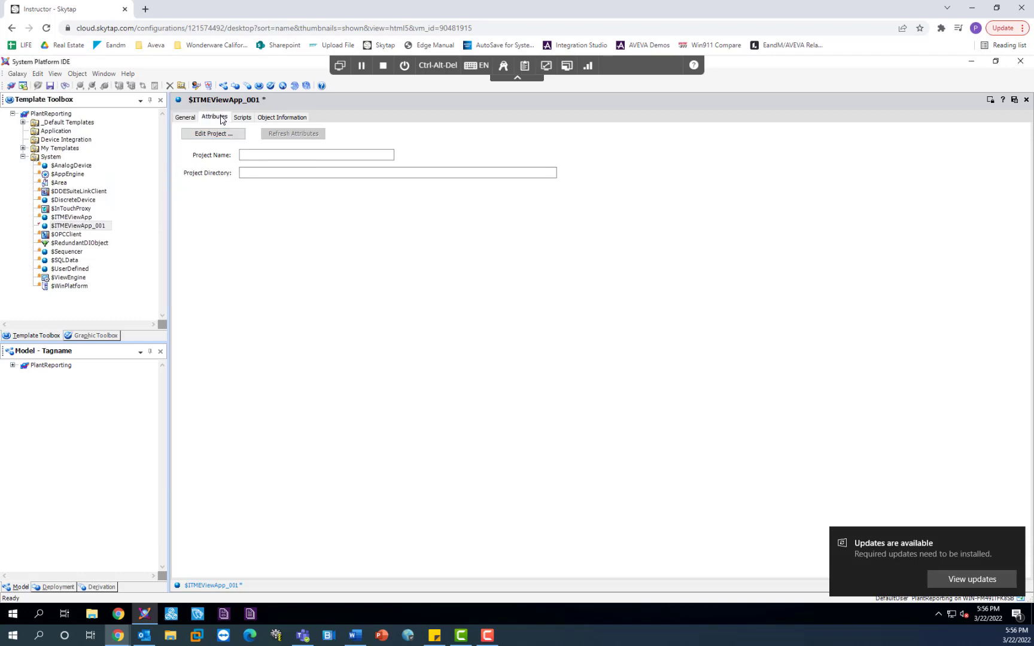
Step: Examine the derived template's attributes, scripts, object information and general project settings
click(220, 117)
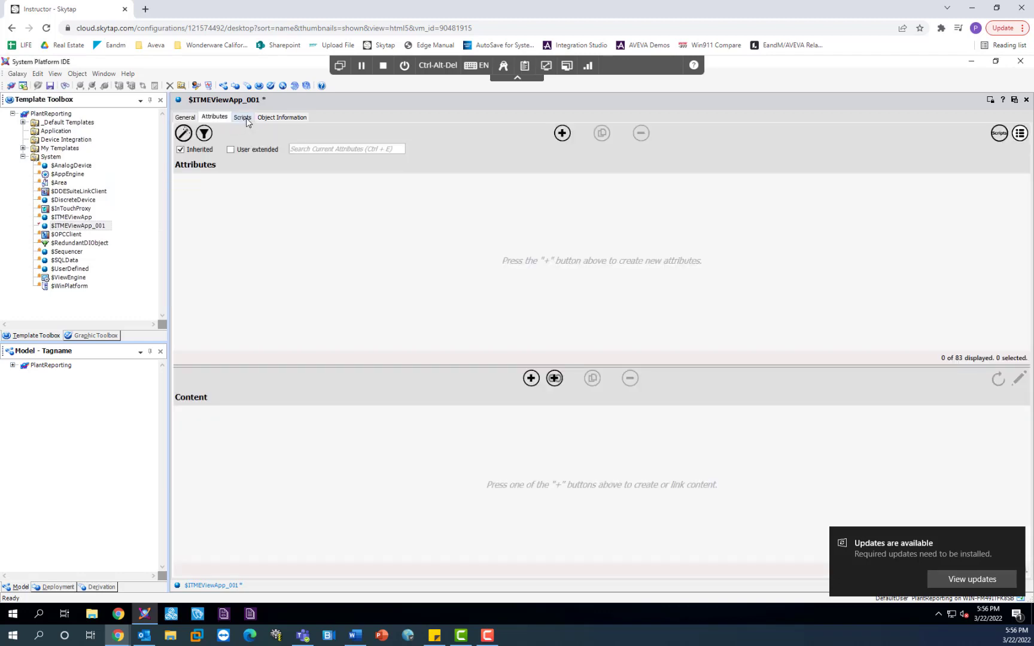
click(246, 119)
click(277, 120)
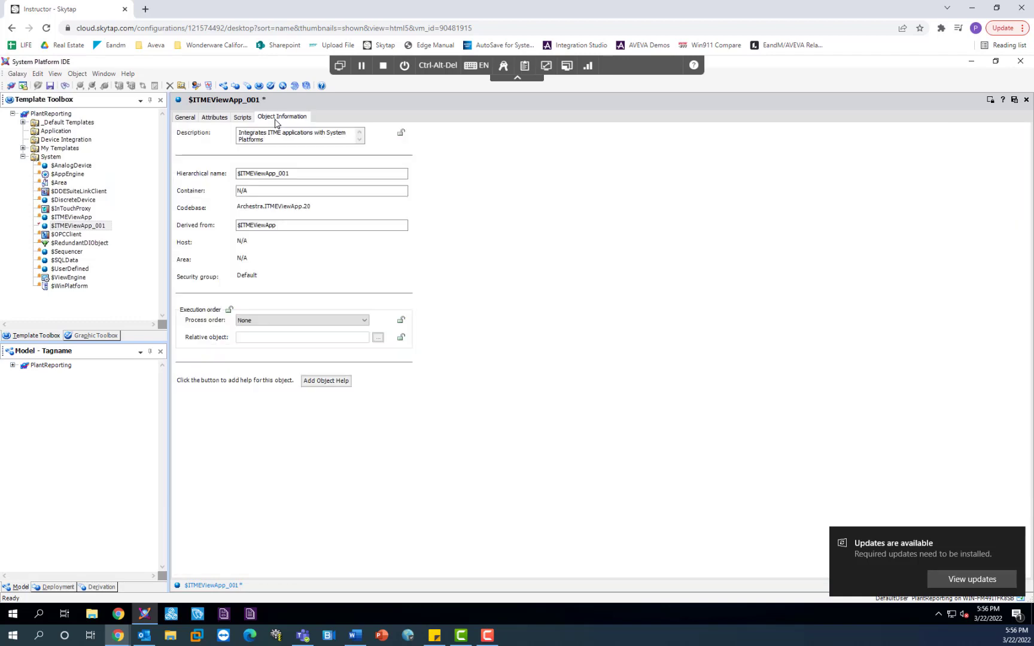
click(223, 122)
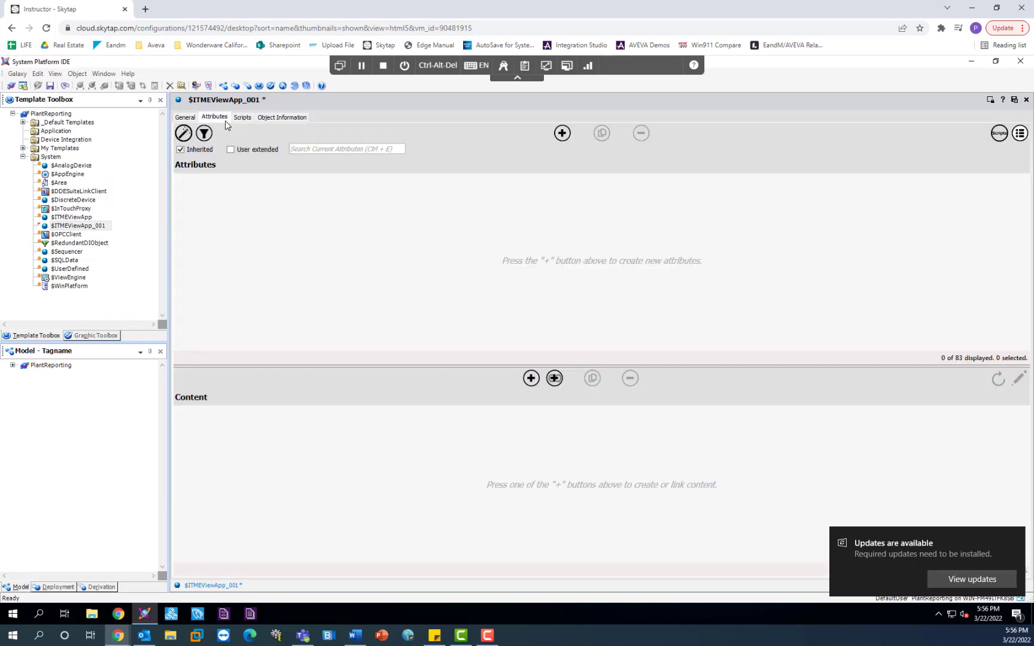
click(190, 118)
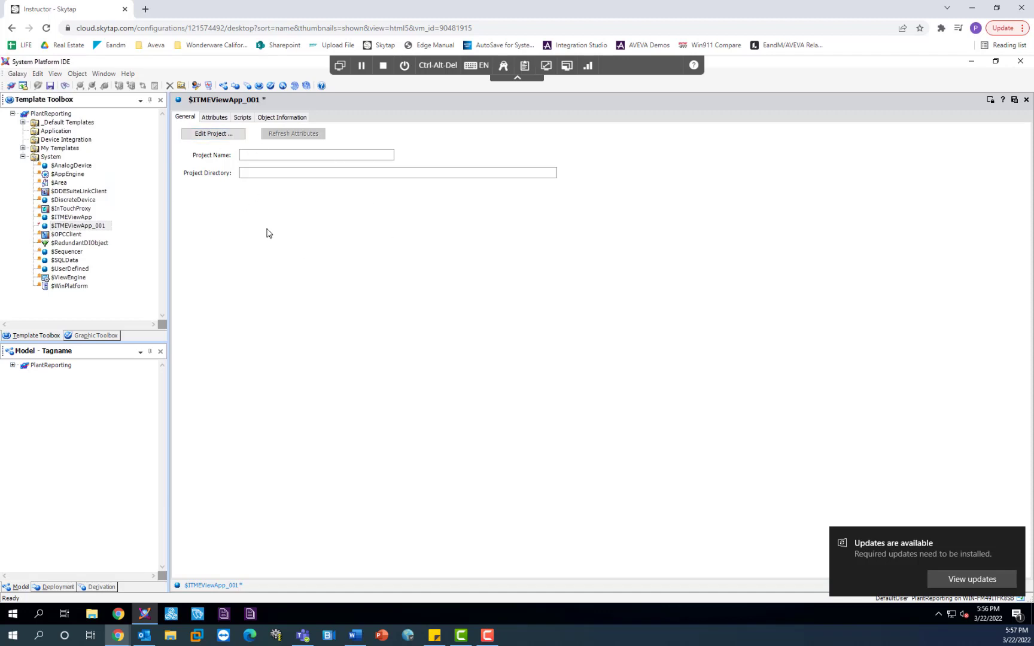
click(217, 118)
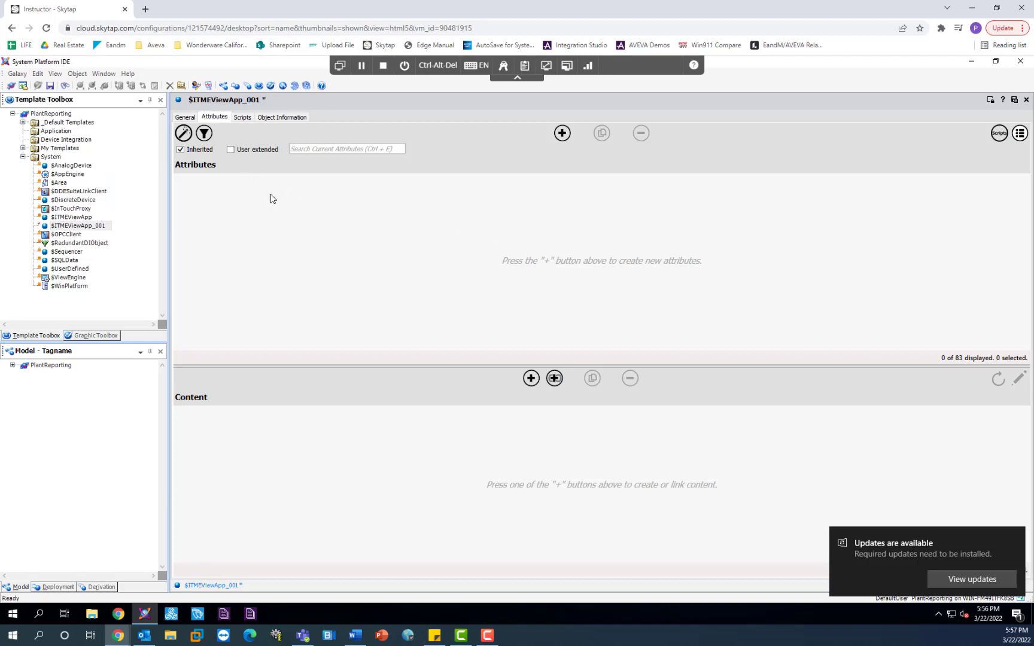
click(180, 118)
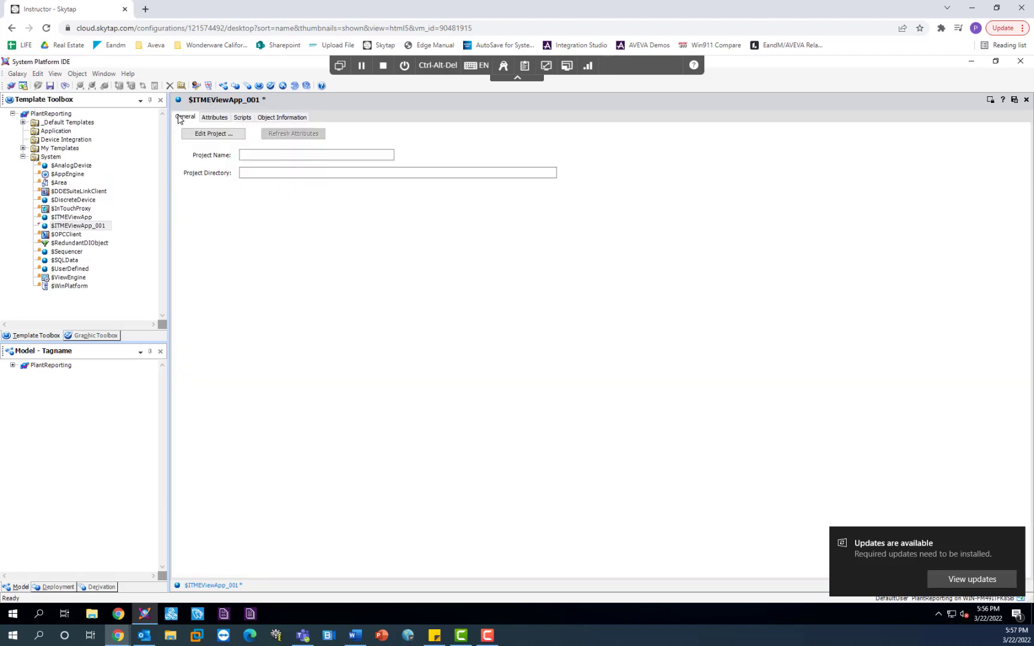
Step: Create a new ITME application for the template as Windows AVEVA Edge 4K tags with a custom 1920 x 1057 display
click(216, 136)
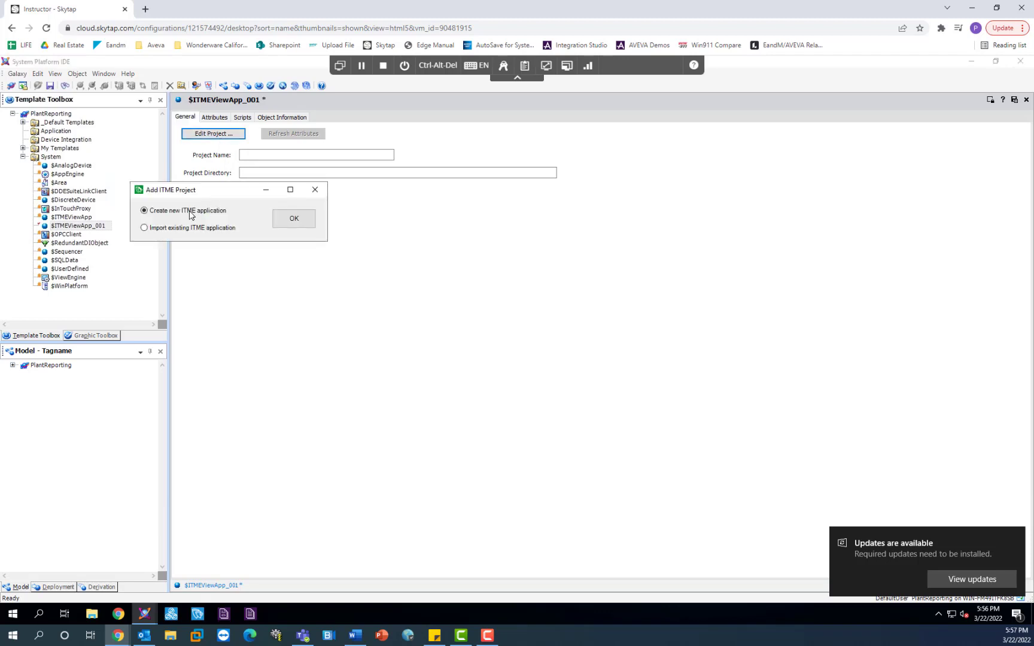
click(294, 219)
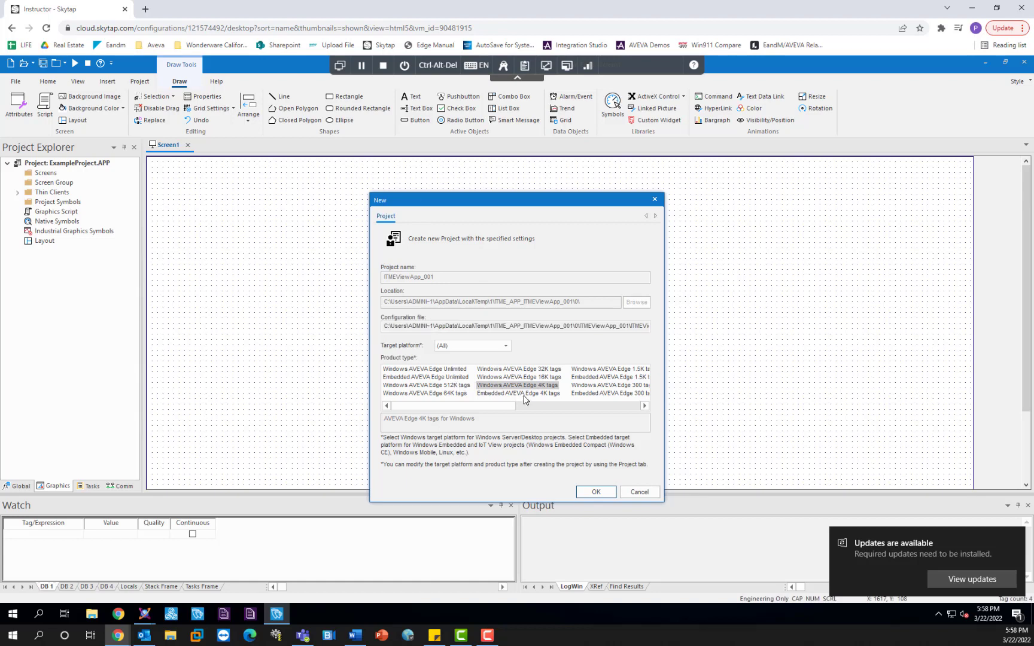
click(610, 496)
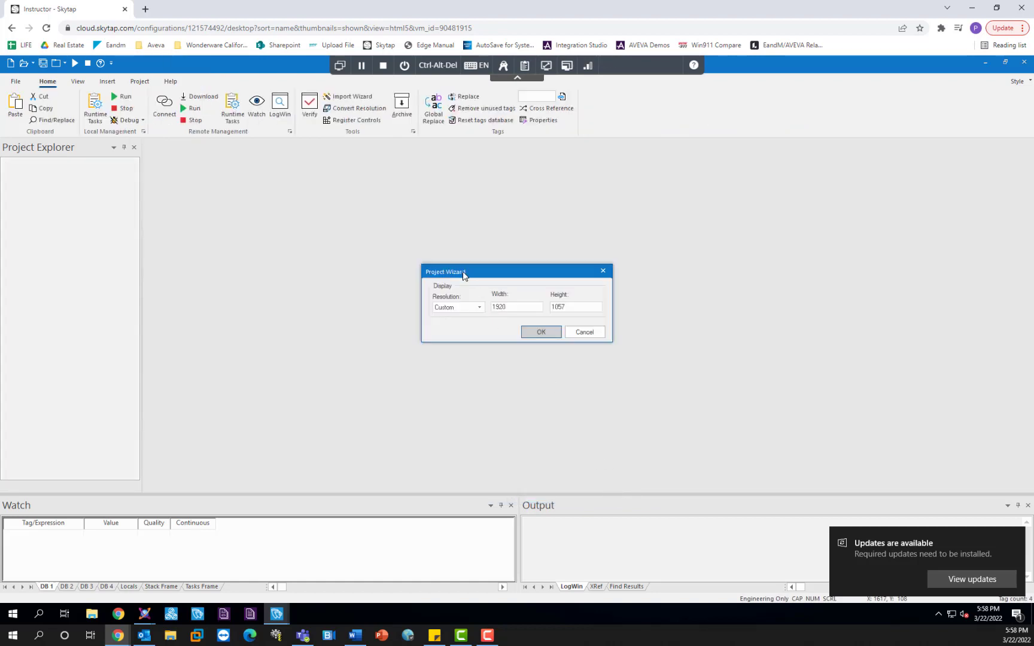
click(538, 334)
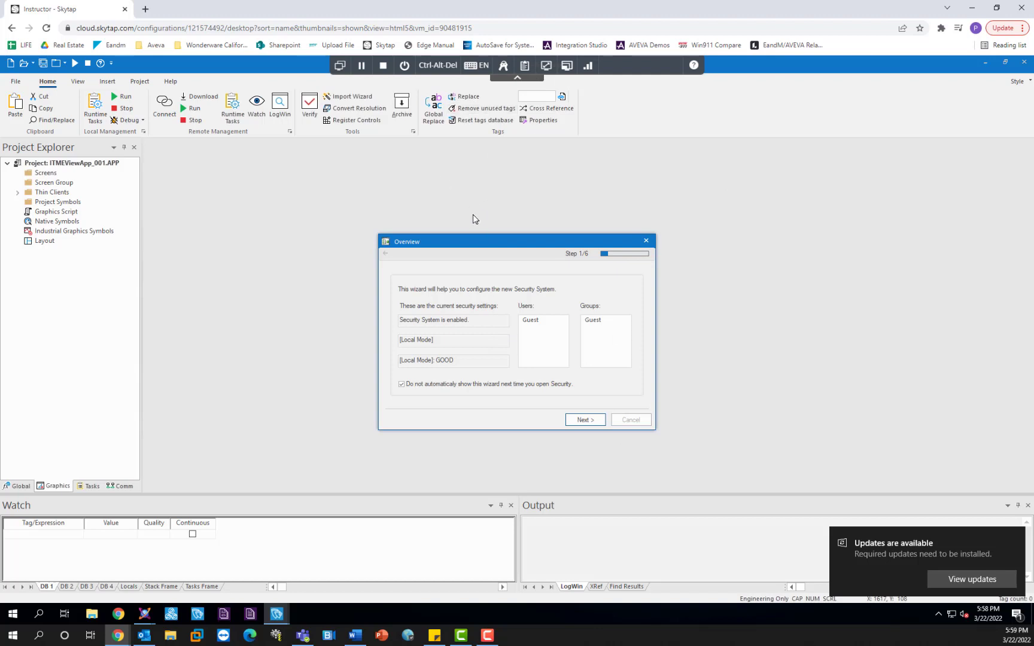
Step: Complete the security system wizard without creating a main password or configuring any users
click(585, 420)
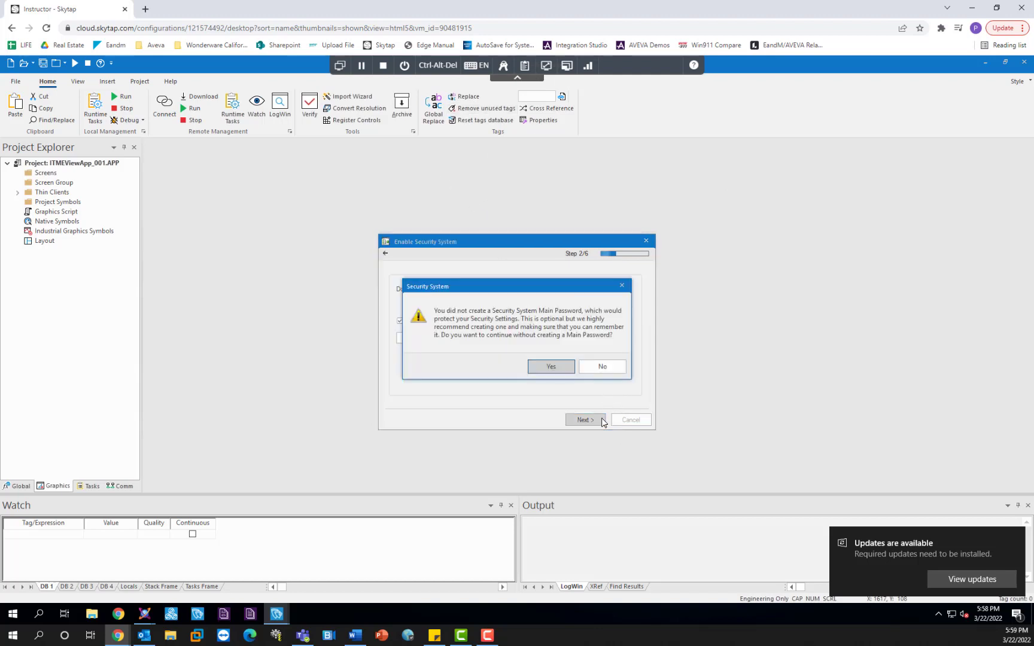
click(550, 367)
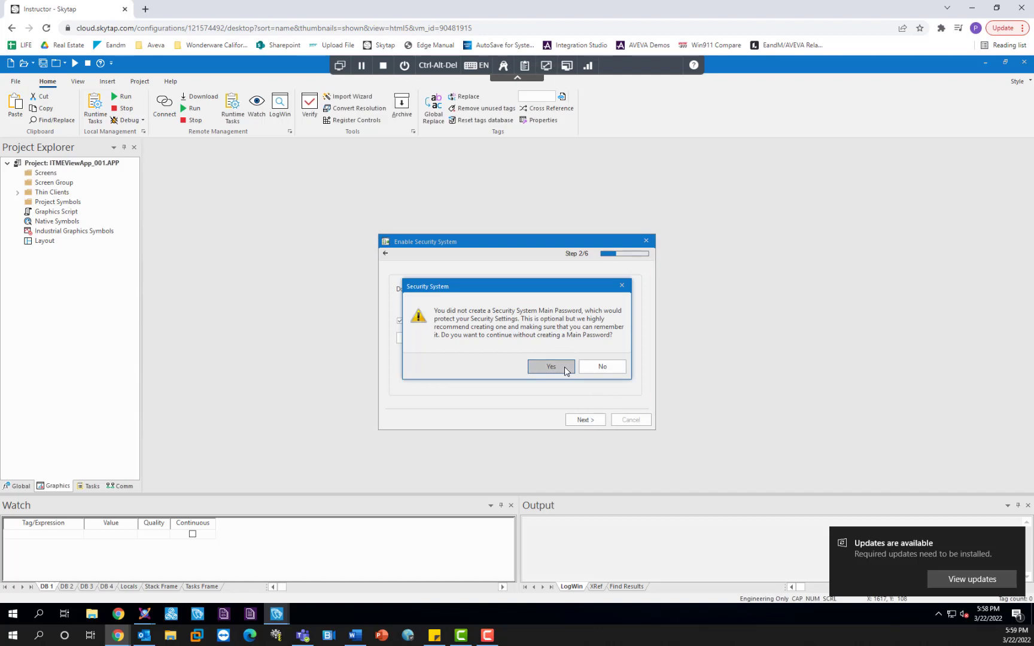
click(579, 421)
click(579, 421)
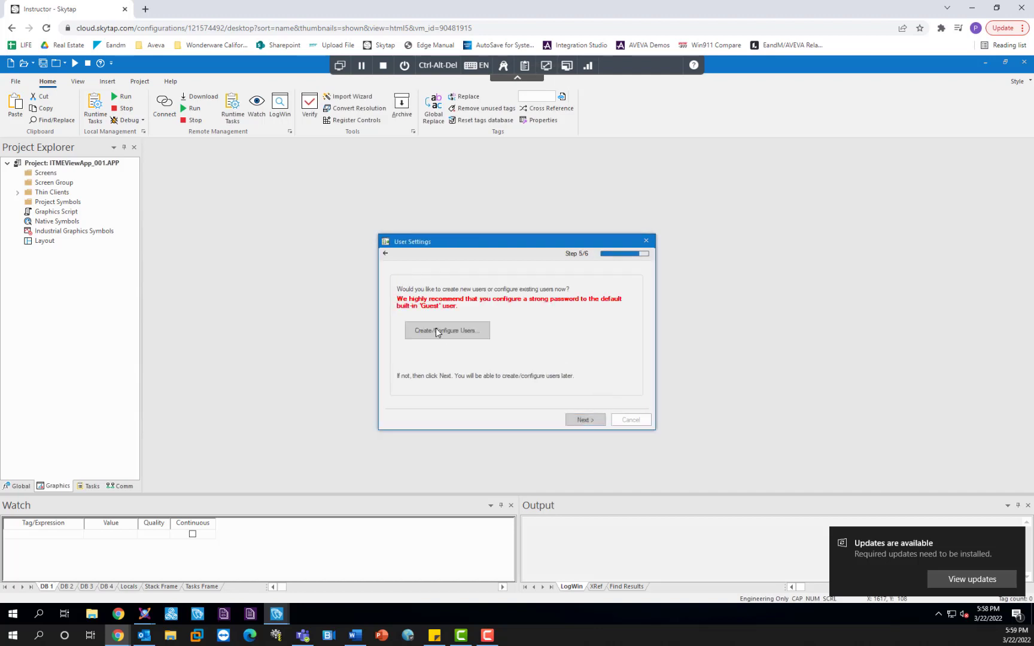
click(584, 419)
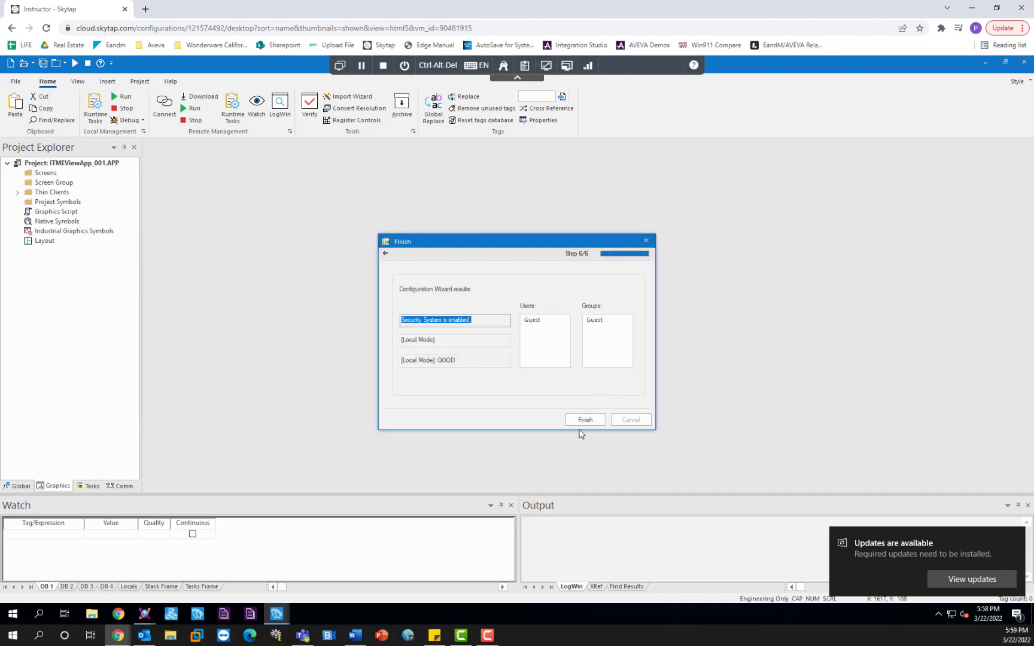
click(582, 419)
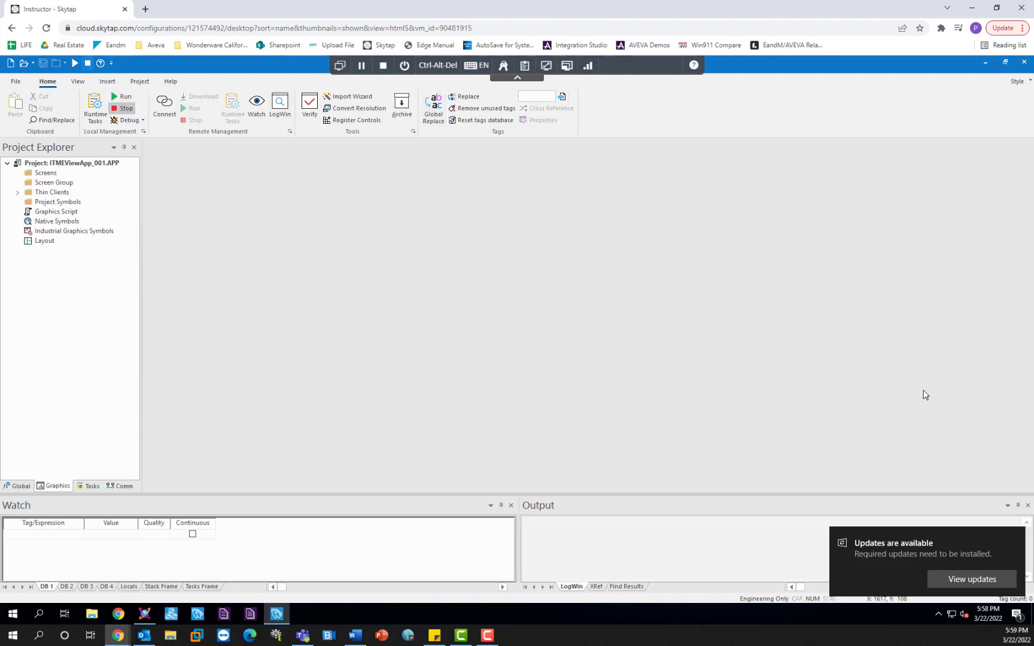
Step: Shrink the project editor window and move it clear of the template's project name and directory in System Platform IDE
click(285, 115)
click(333, 94)
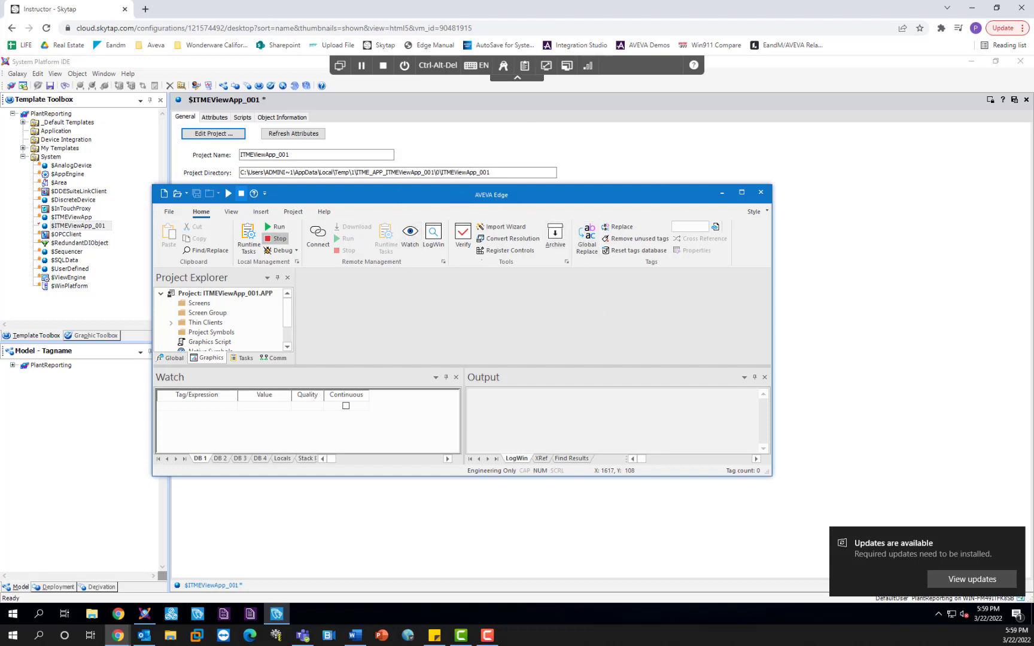
drag(458, 200, 485, 289)
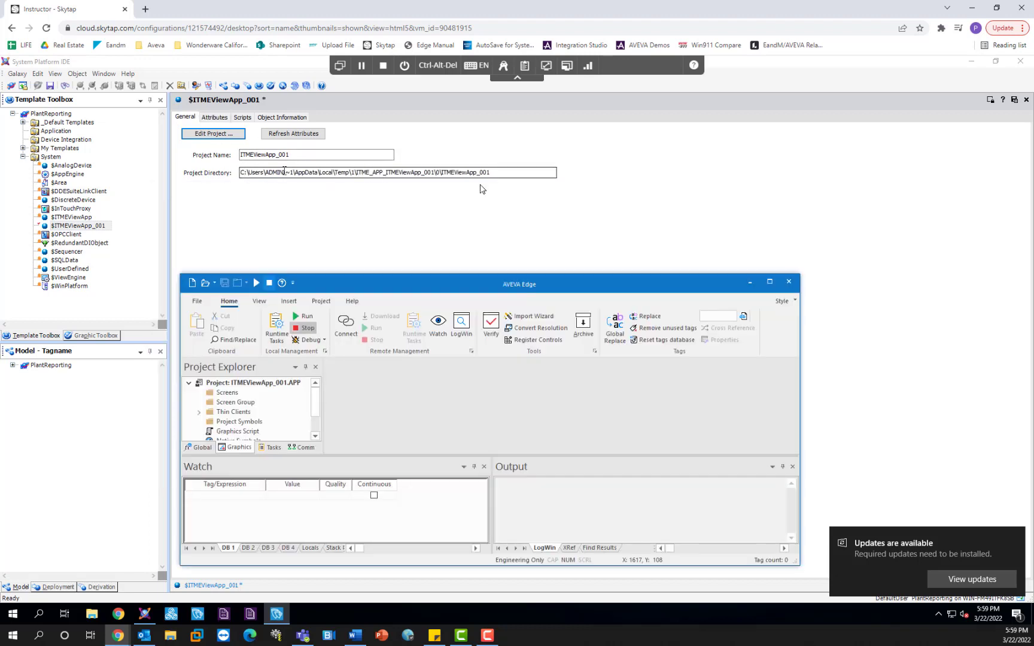
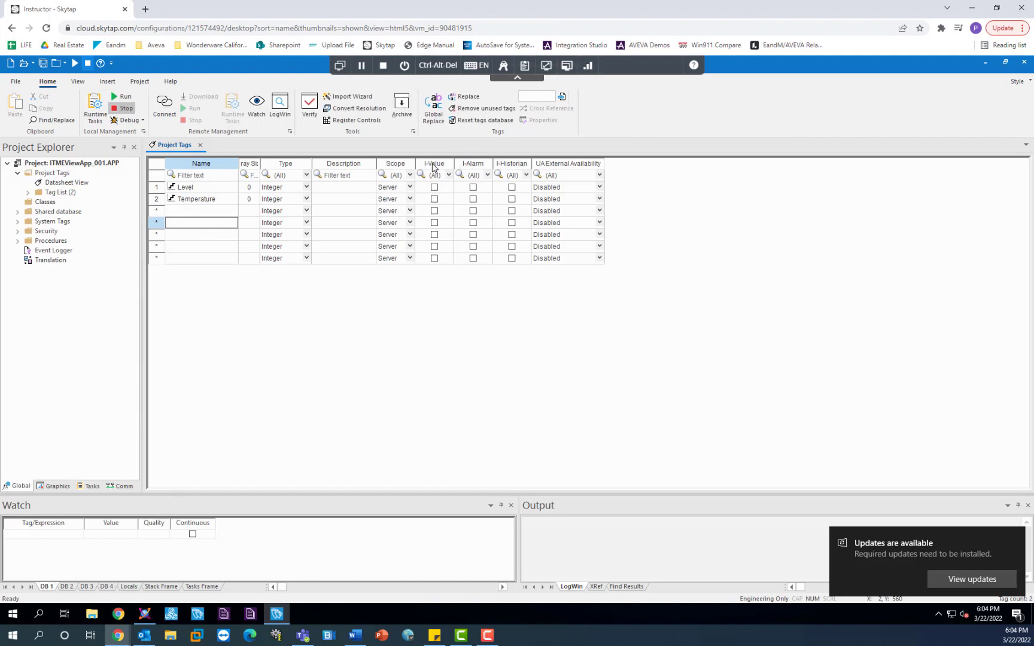
Step: Review the I-Value, I-Alarm and I-Historian integration columns in the project tags datasheet
click(441, 167)
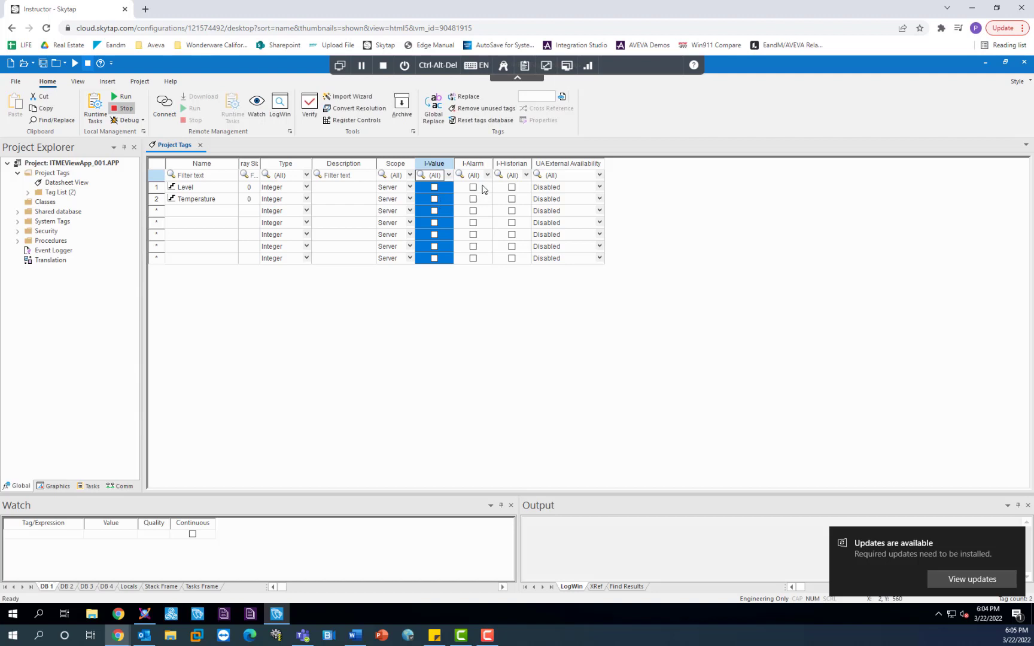
click(480, 165)
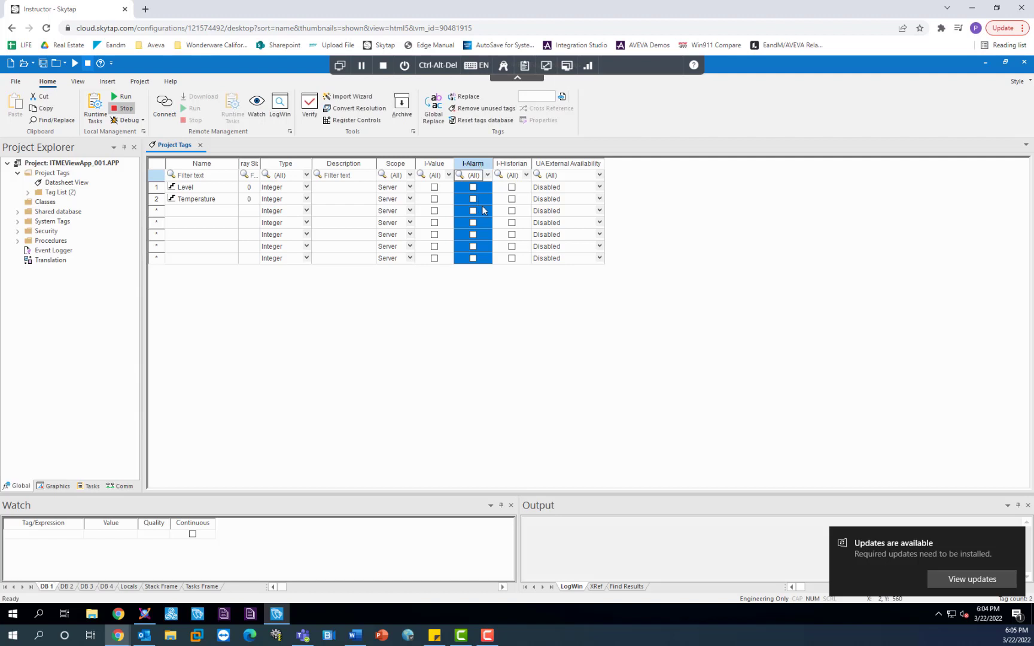
click(506, 167)
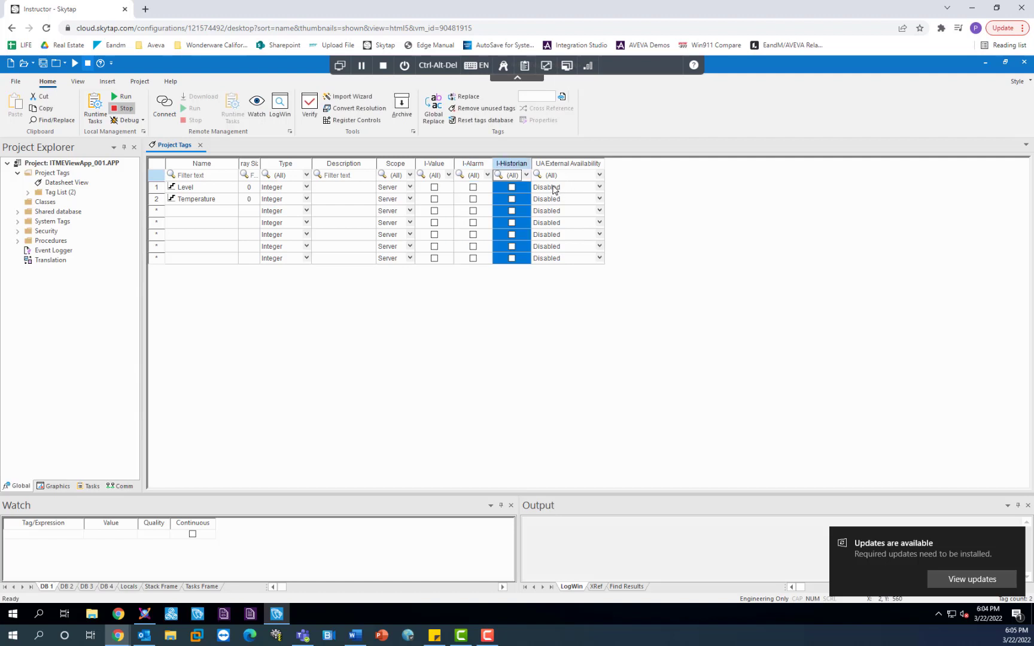
Step: Examine the Temperature tag's alarm, history and System Platform integration properties, leaving them unchanged
click(216, 200)
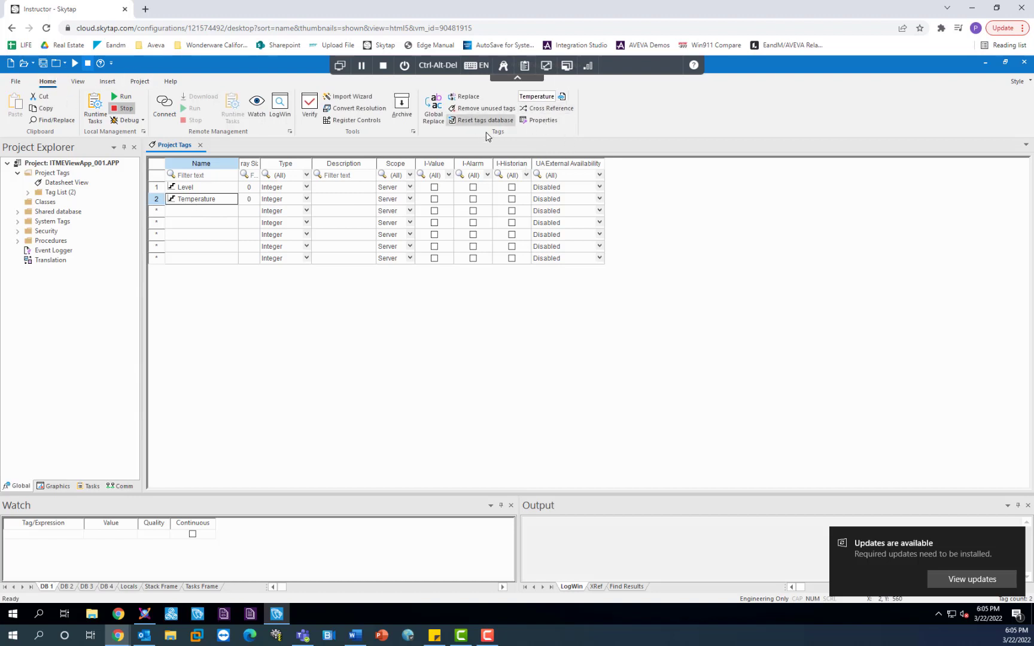
click(543, 119)
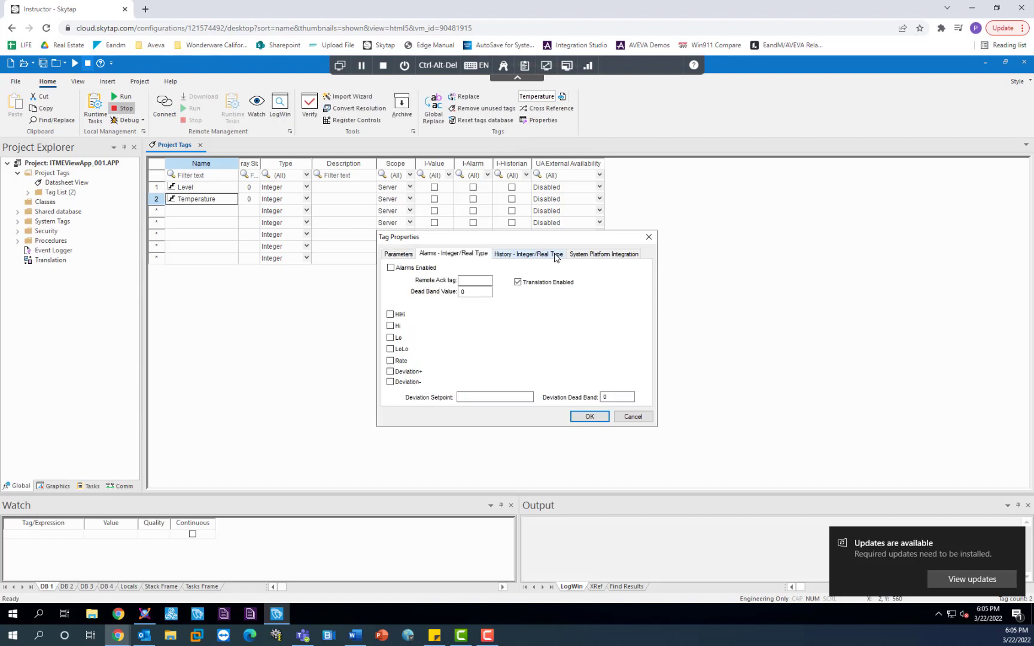
click(468, 256)
click(550, 256)
click(591, 256)
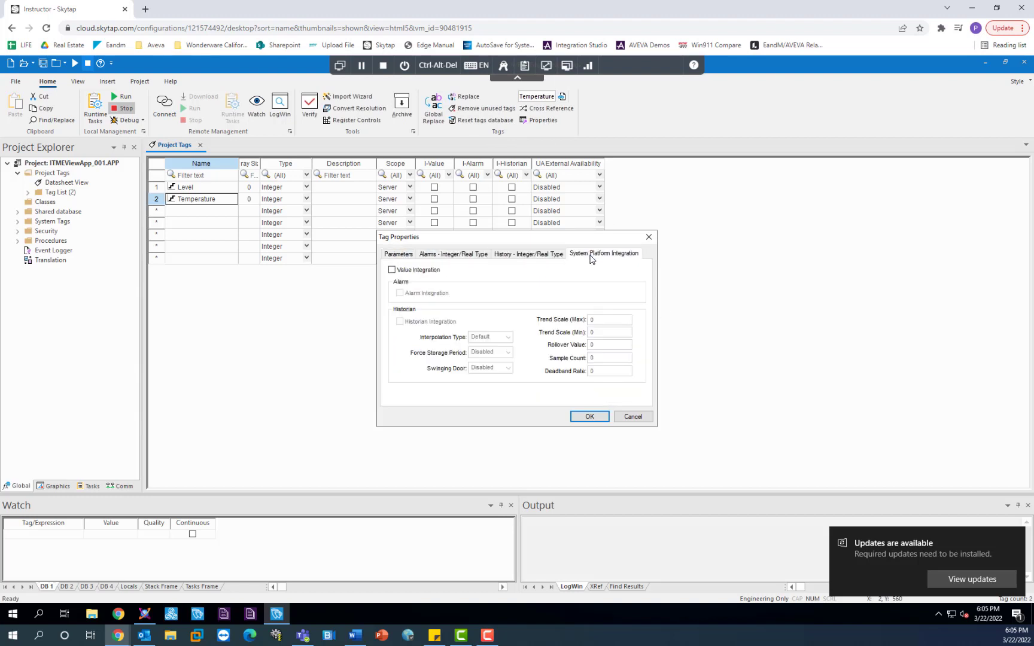
click(542, 256)
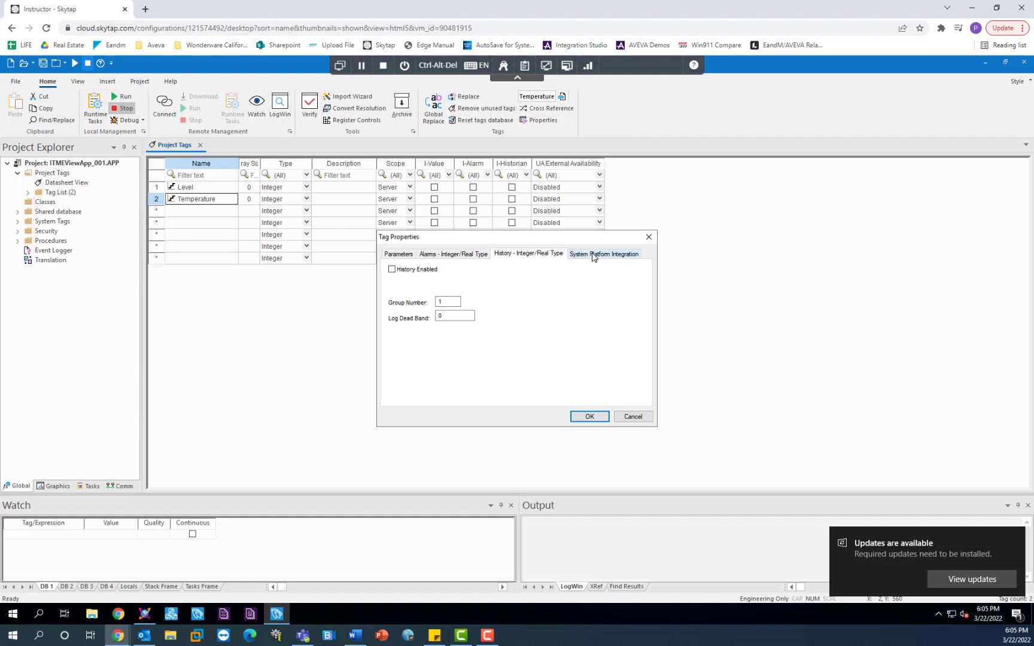
click(585, 259)
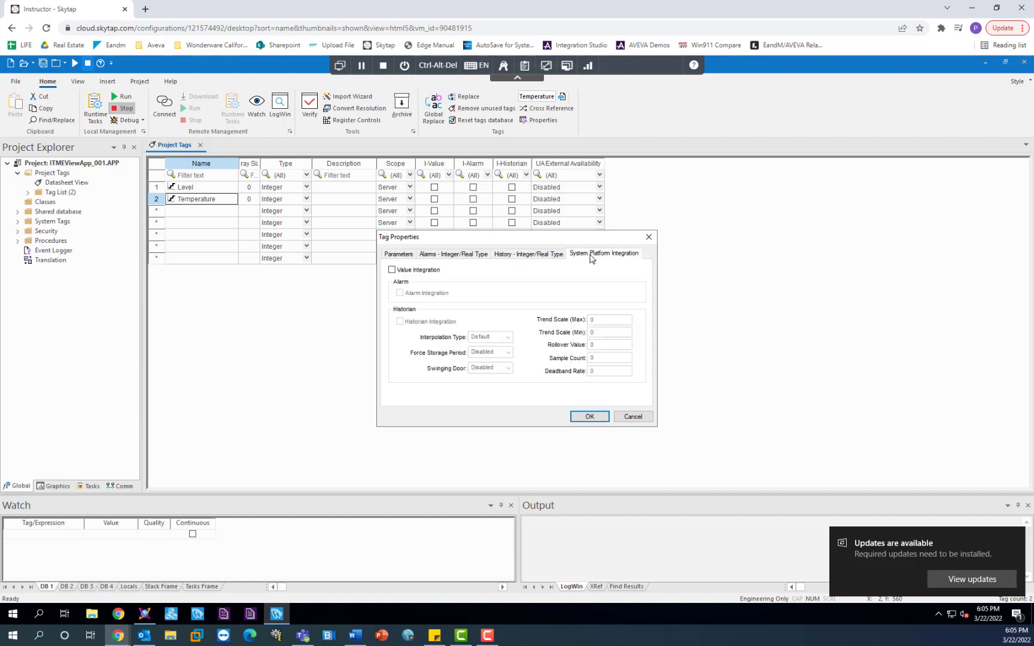
click(648, 237)
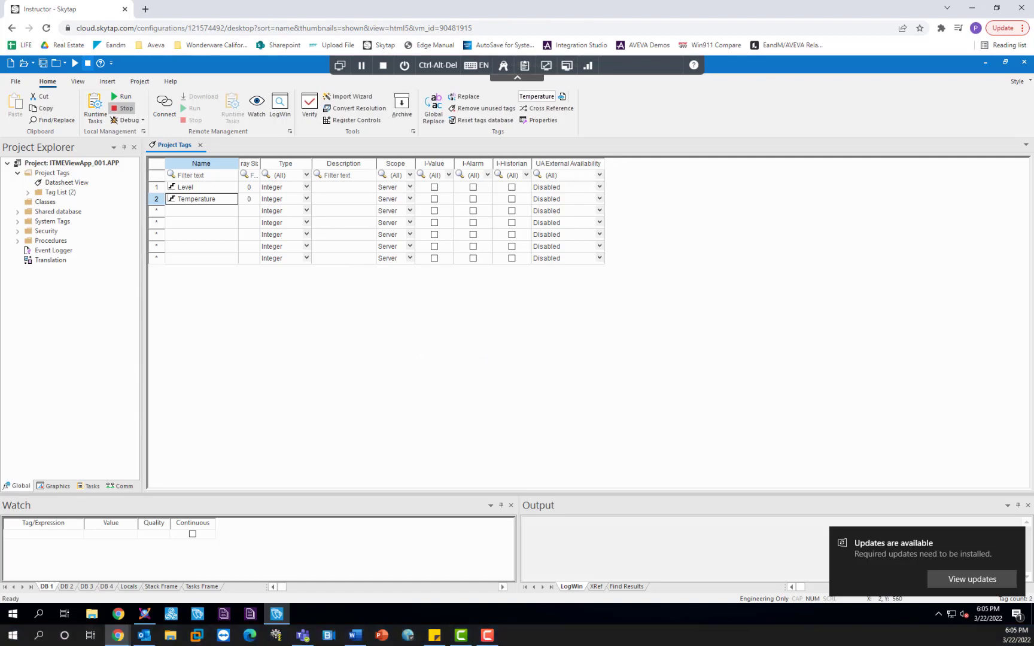
Step: Restore the project editor to a smaller window and view the $ITMEViewApp_001 template's attributes behind it
click(1006, 66)
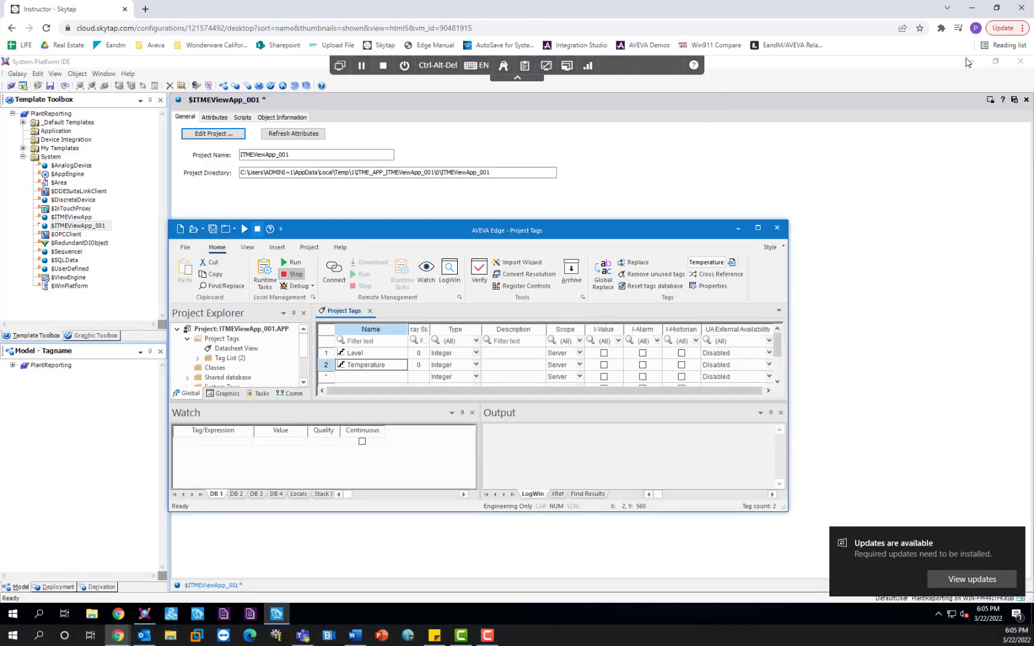
click(215, 117)
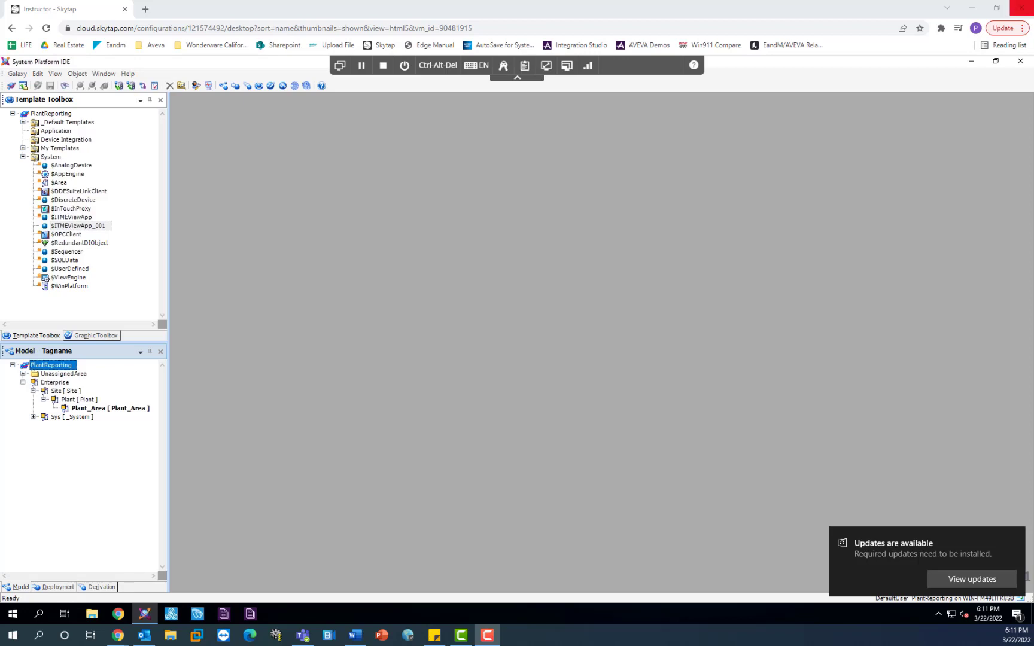
Step: Create an instance of $ITMEViewApp_001 under Plant_Area, keep its default name, and open it for editing
click(390, 328)
click(89, 218)
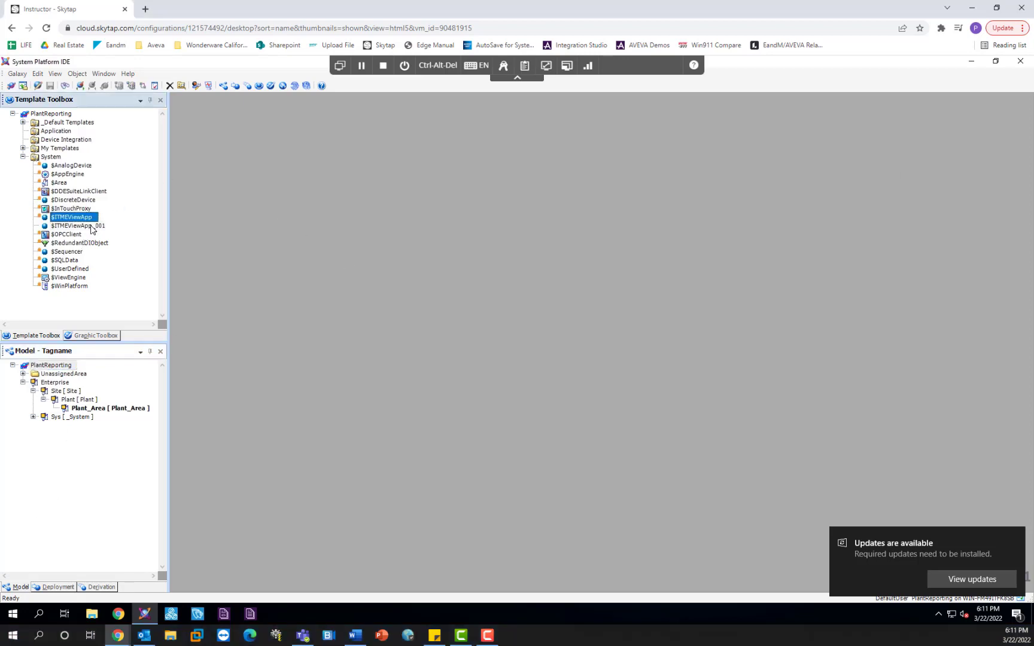
right_click(93, 226)
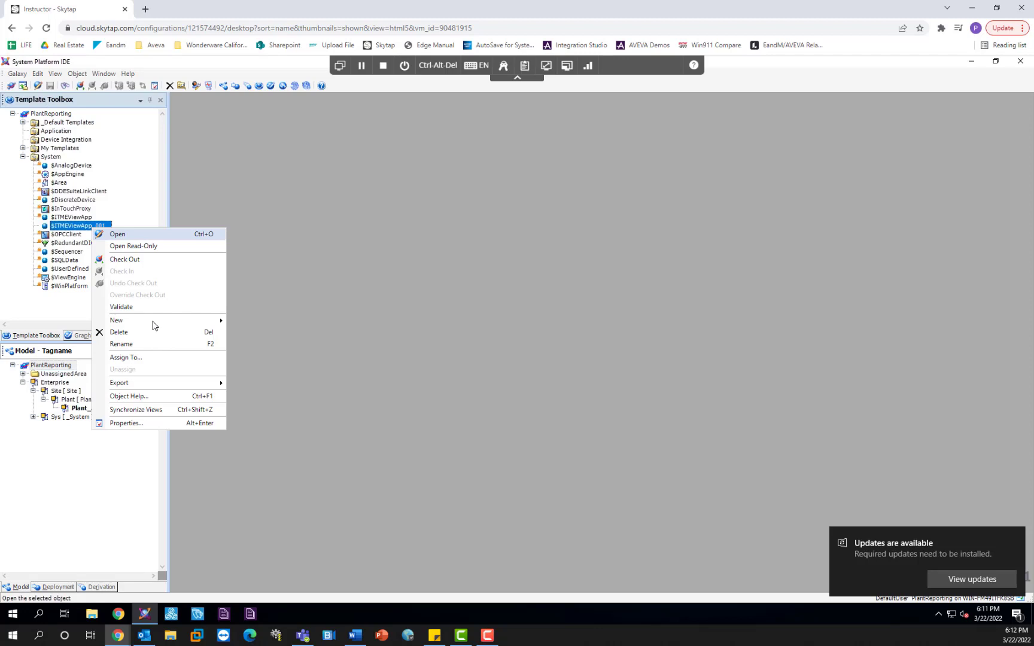
mouse_move(122, 326)
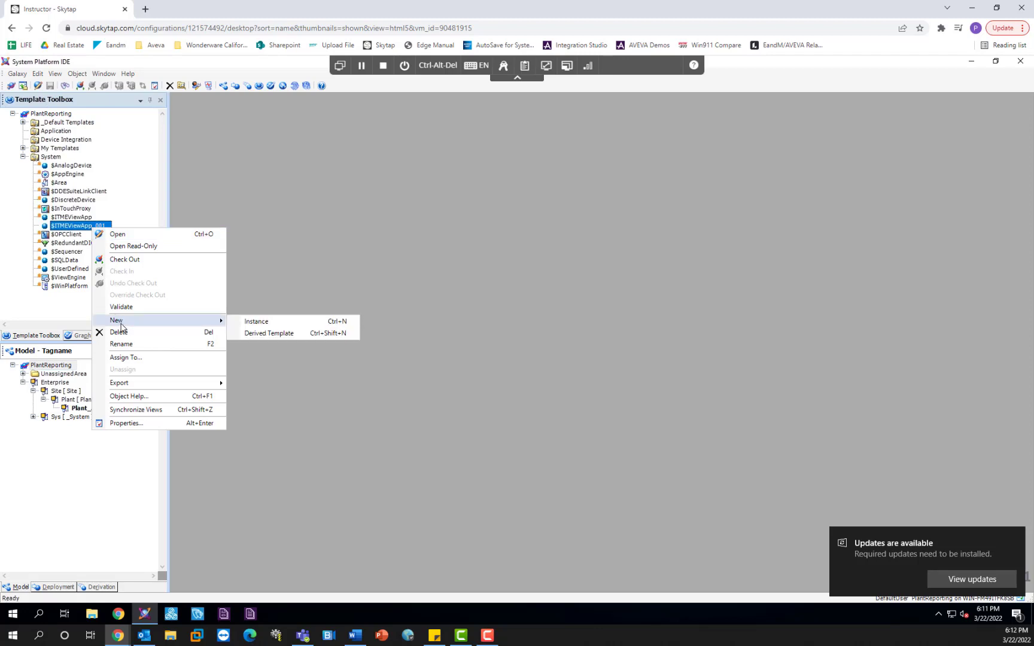
click(274, 323)
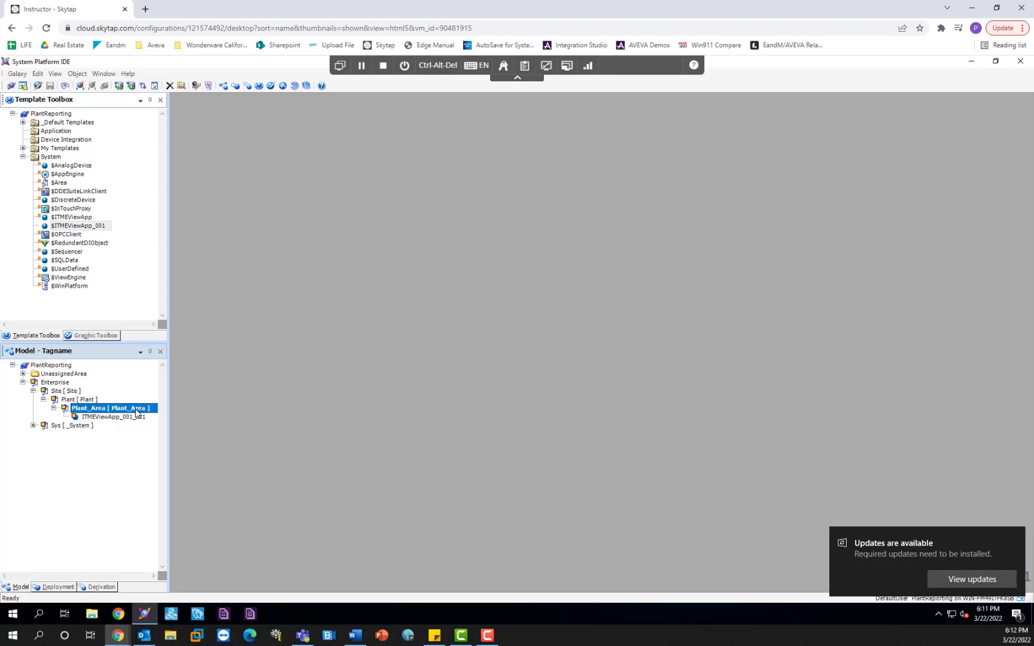
key(Return)
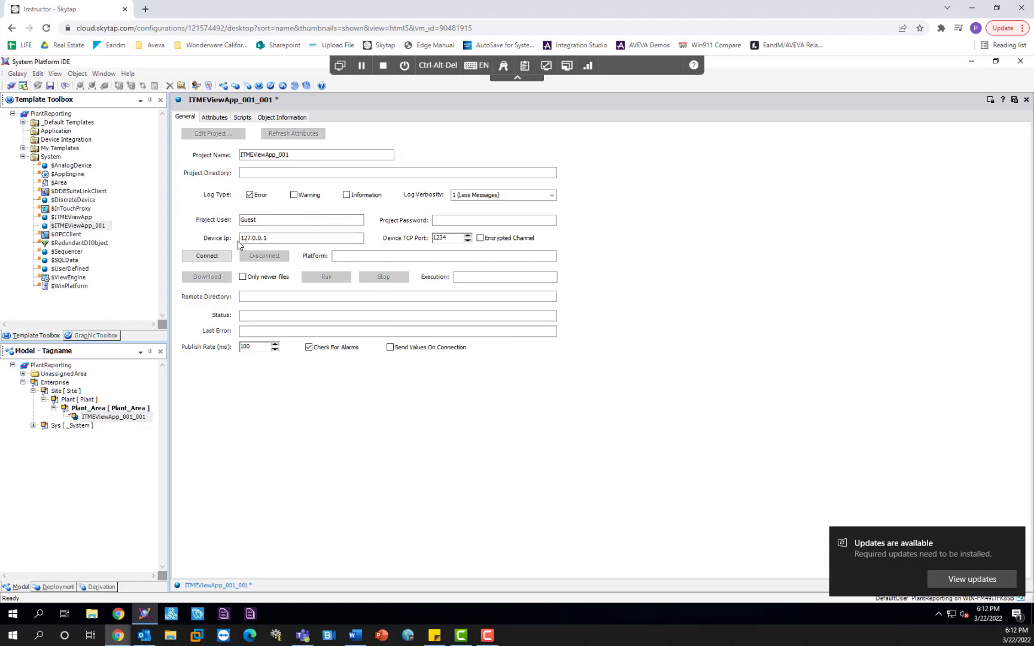
Step: Examine the instance's device IP, connection and platform settings, and check its attributes
drag(243, 238, 291, 243)
click(291, 242)
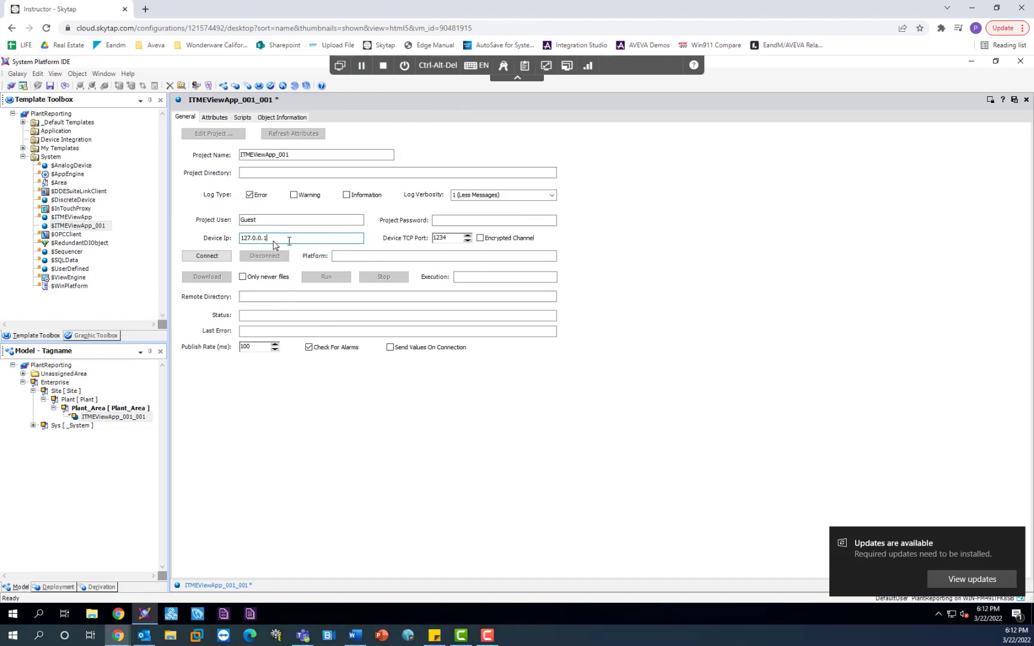
drag(240, 238, 271, 239)
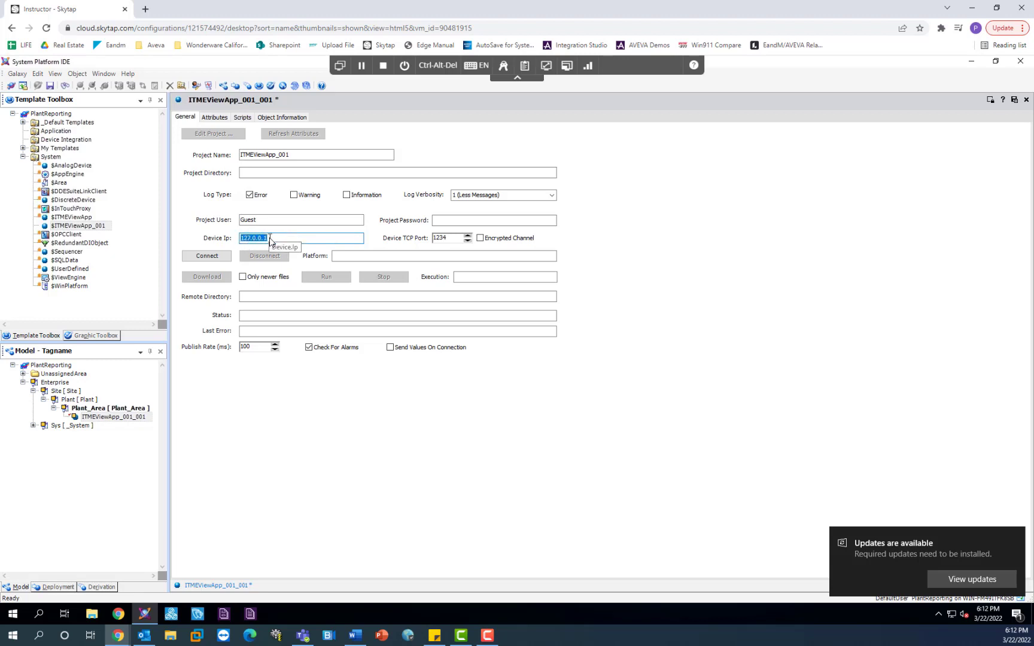
click(271, 239)
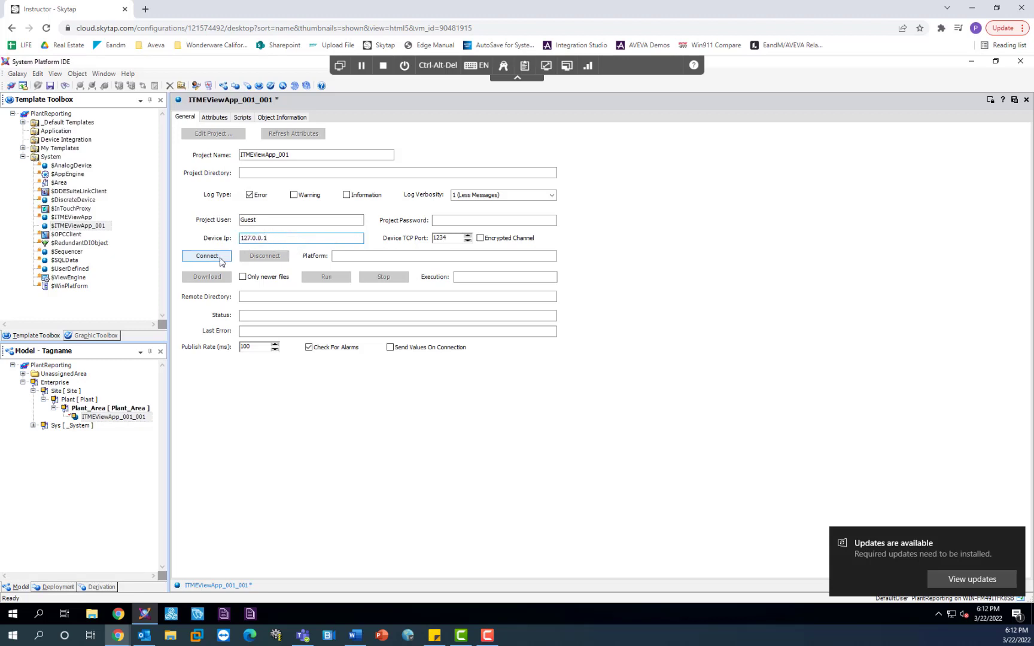
click(352, 257)
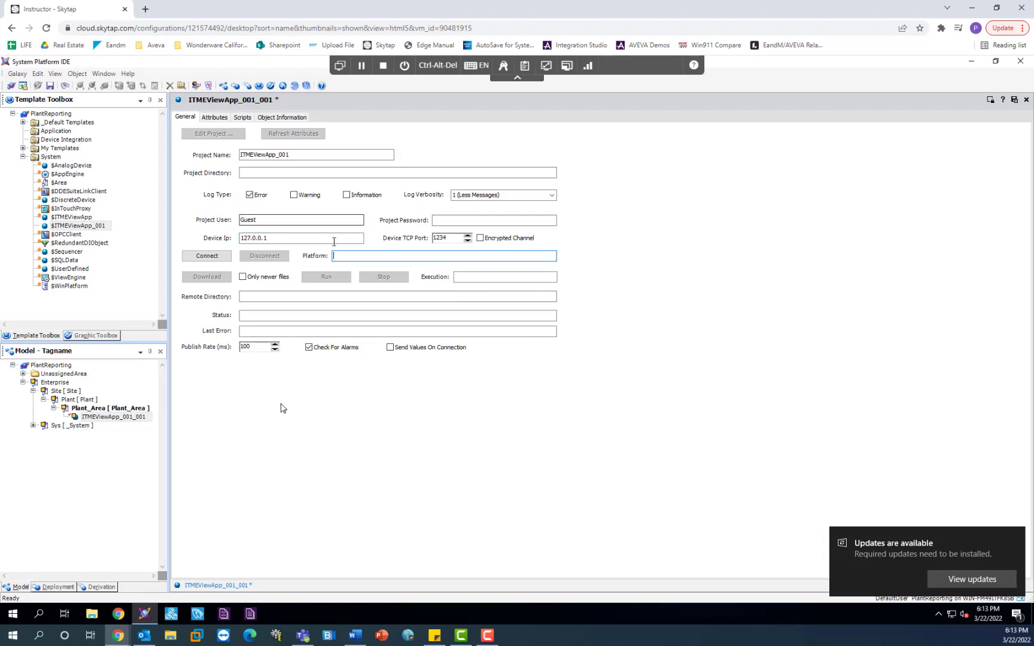
click(212, 119)
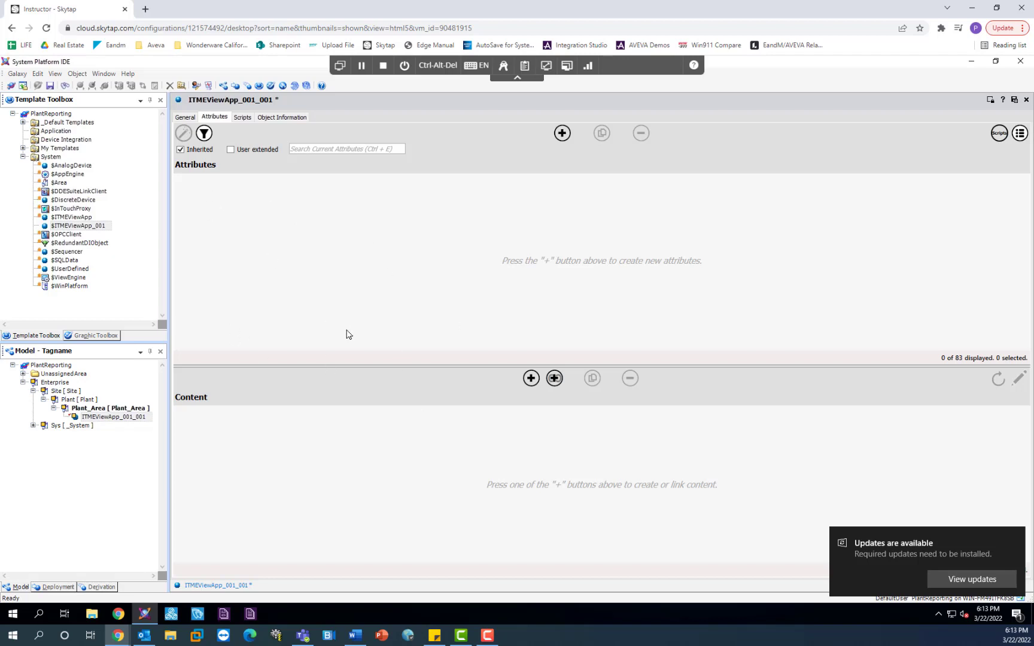
click(187, 118)
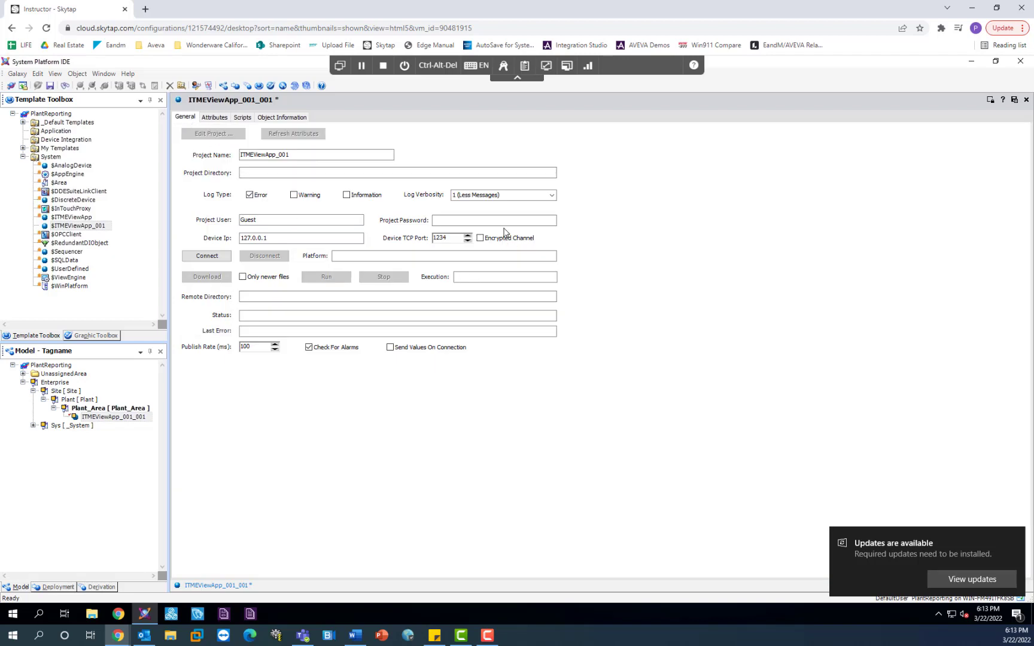